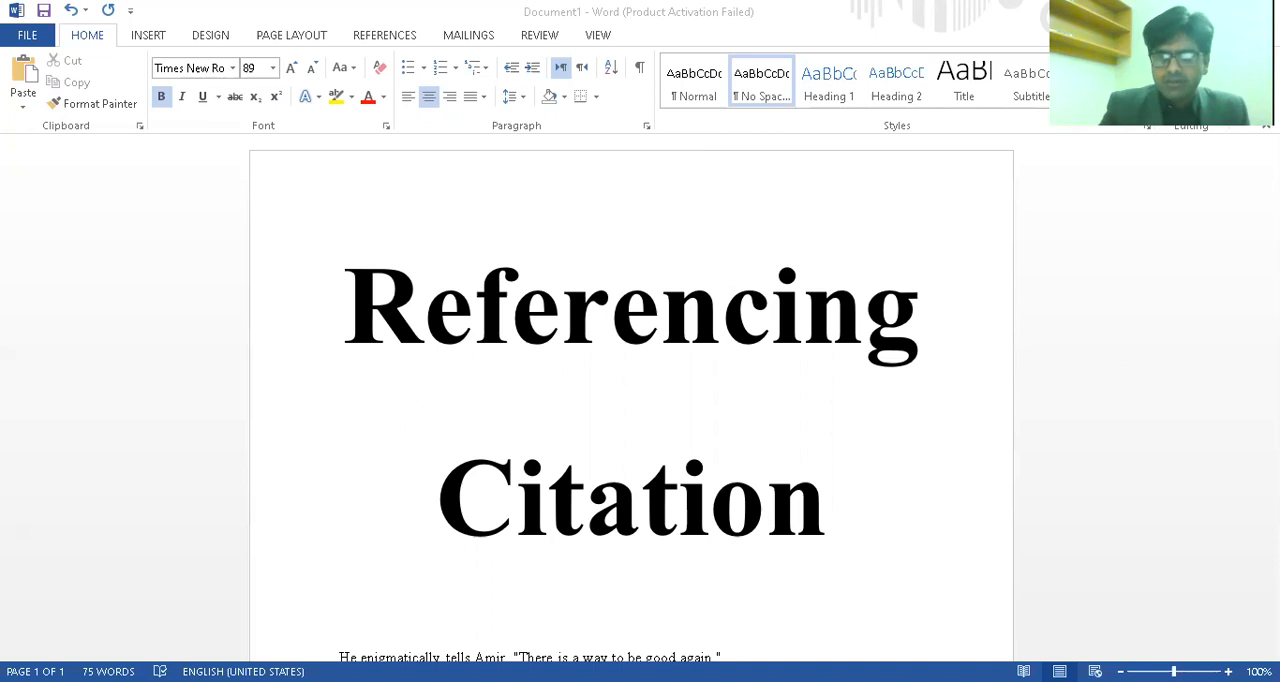
# Examine the quotation line and the paragraph beneath the Referencing Citation title
pyautogui.click(968, 552)
pyautogui.scroll(-2, 950, 548)
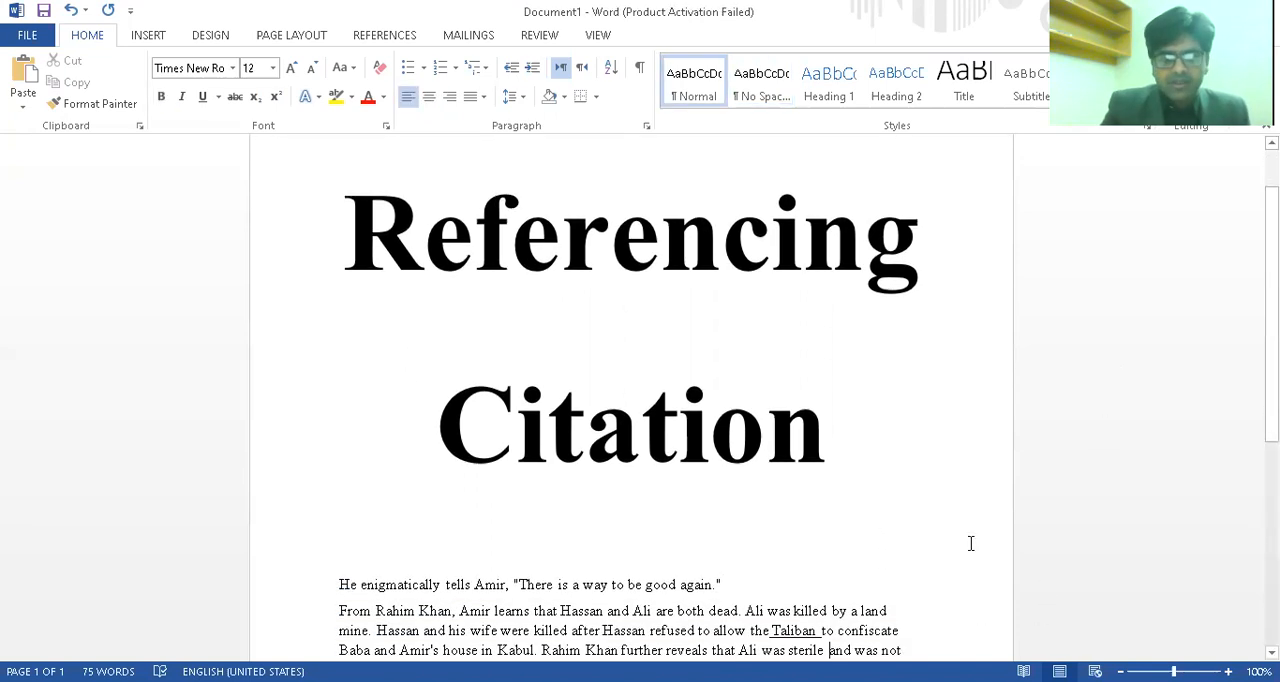
pyautogui.doubleClick(343, 552)
pyautogui.moveTo(414, 555); pyautogui.dragTo(734, 553)
pyautogui.click(735, 554)
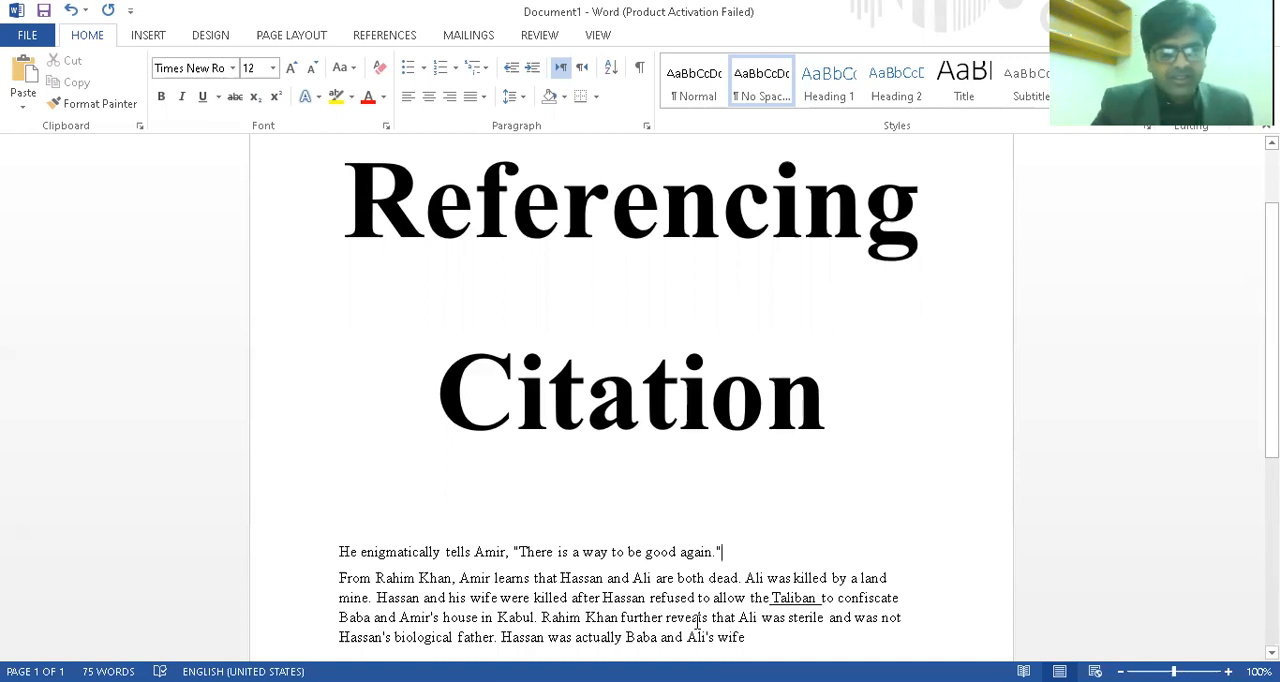
pyautogui.click(761, 647)
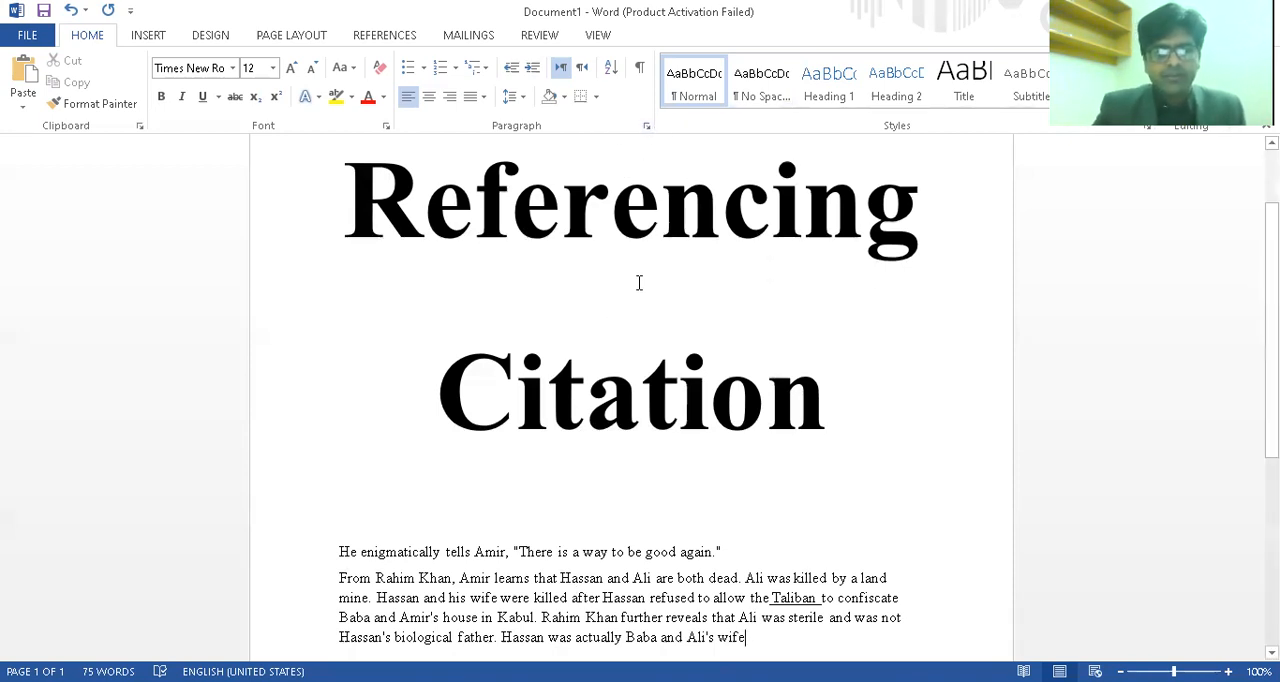
pyautogui.click(740, 549)
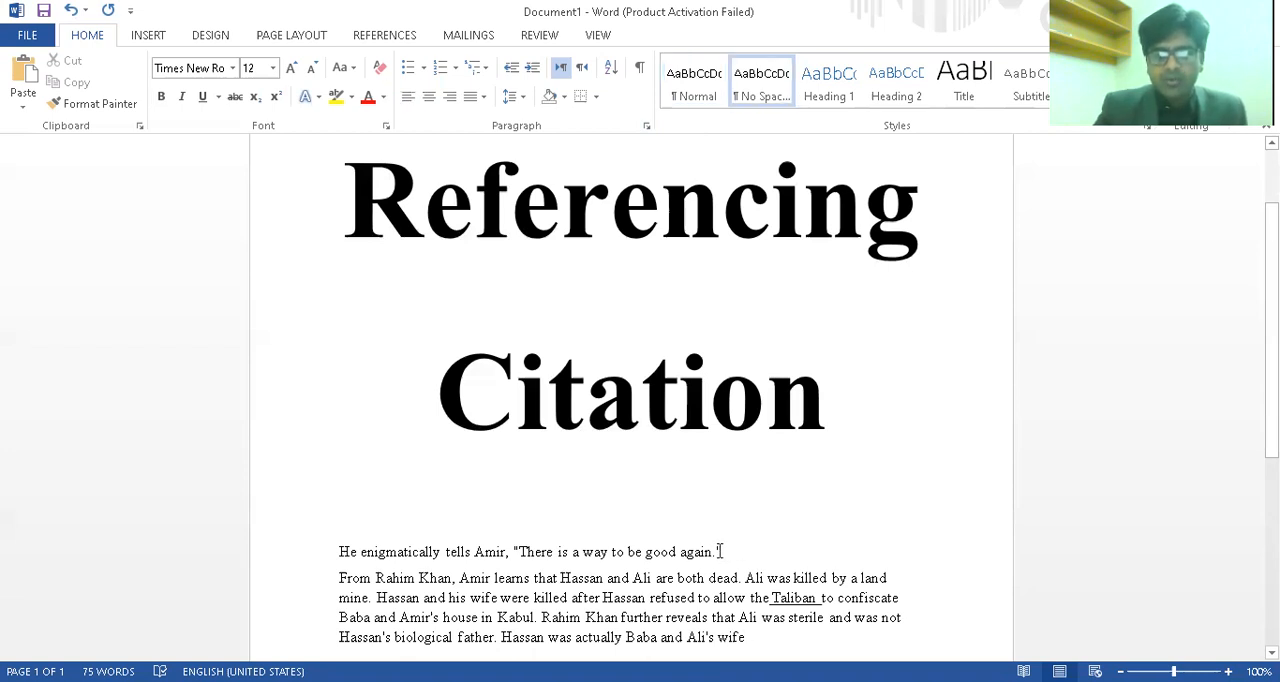
pyautogui.click(714, 551)
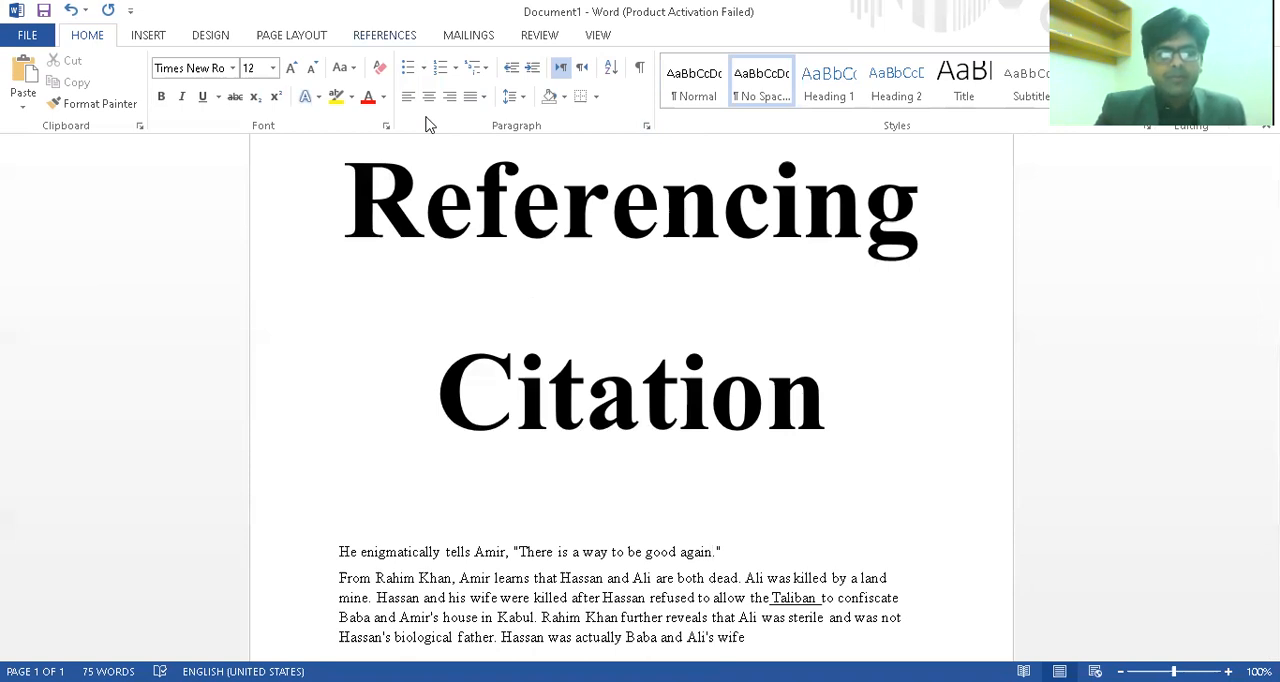
# Look through the available bibliography styles for the document's citations
pyautogui.click(385, 36)
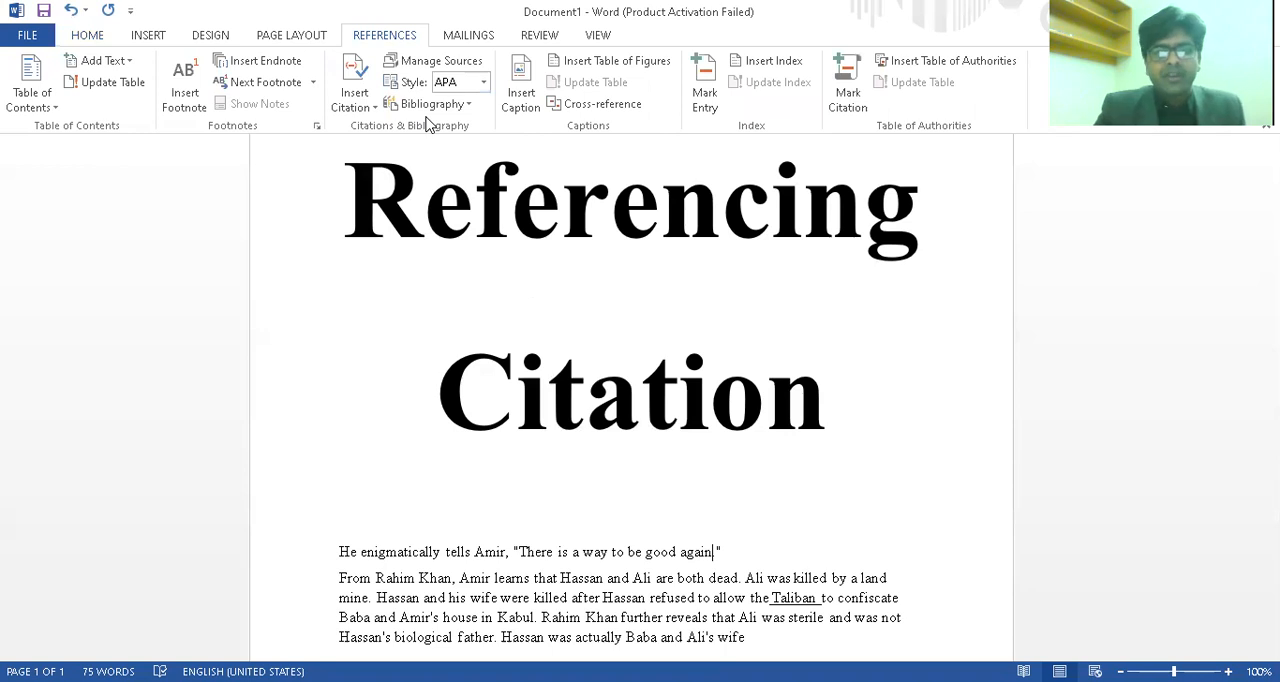
pyautogui.click(577, 151)
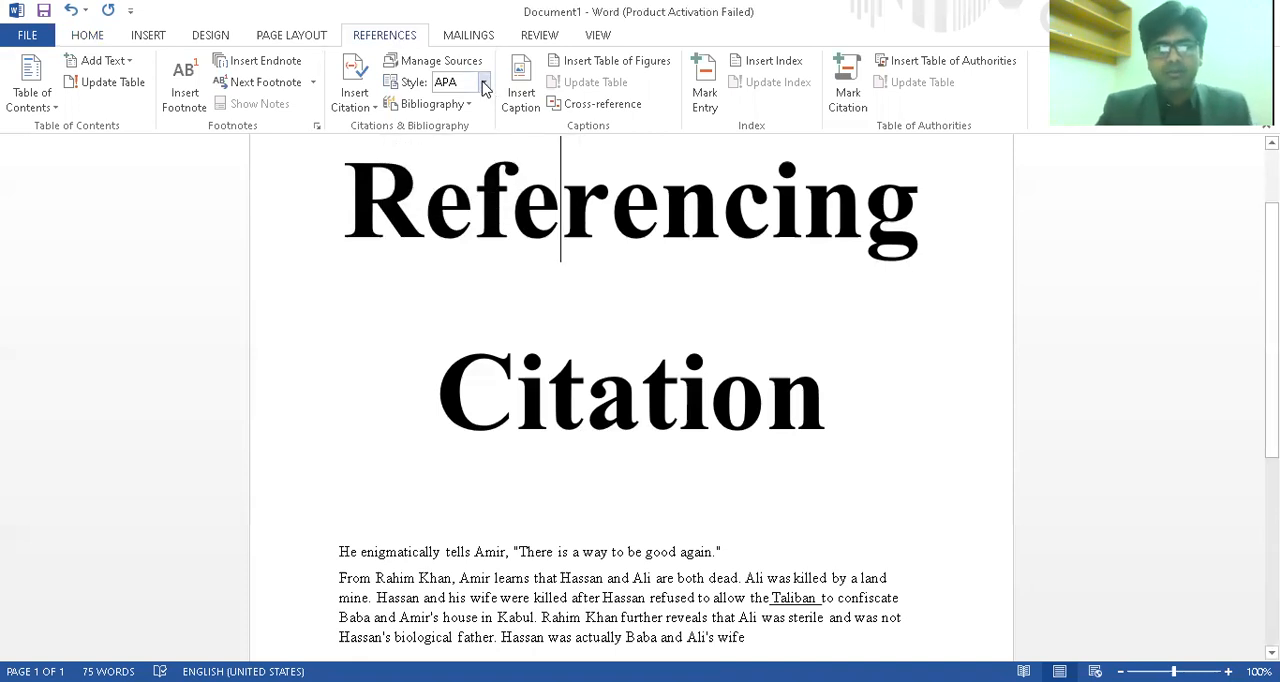
pyautogui.click(470, 85)
pyautogui.click(483, 85)
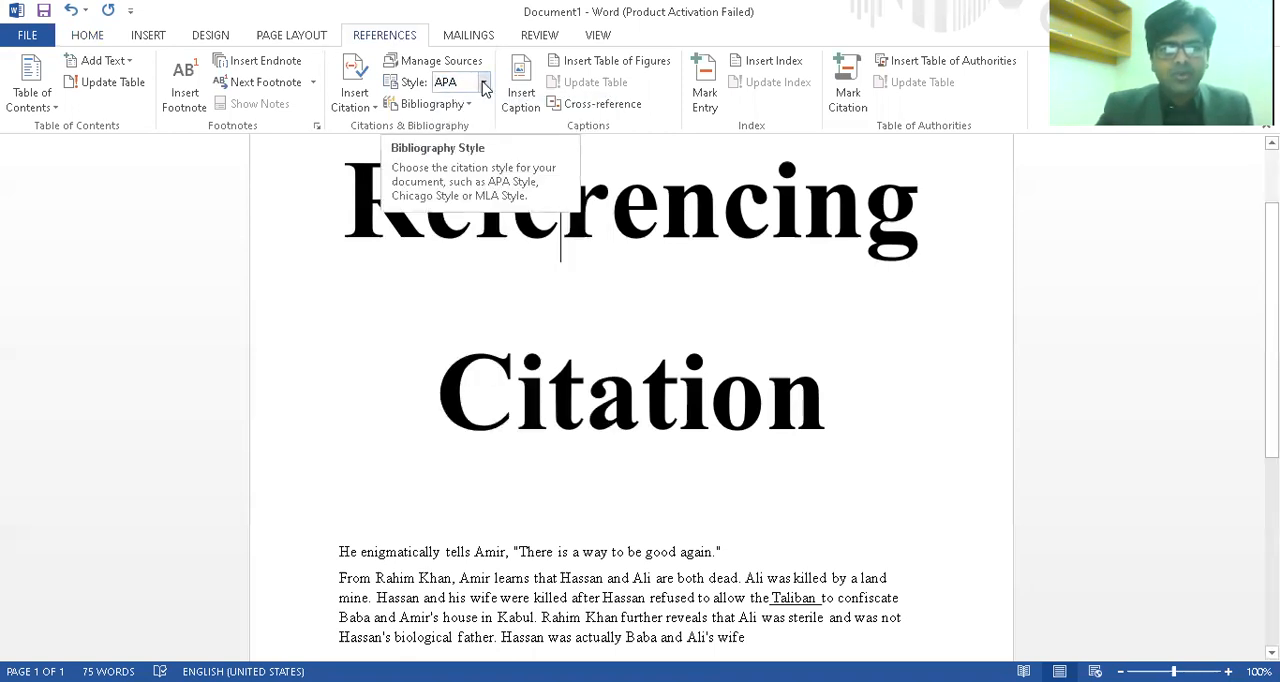
pyautogui.click(483, 85)
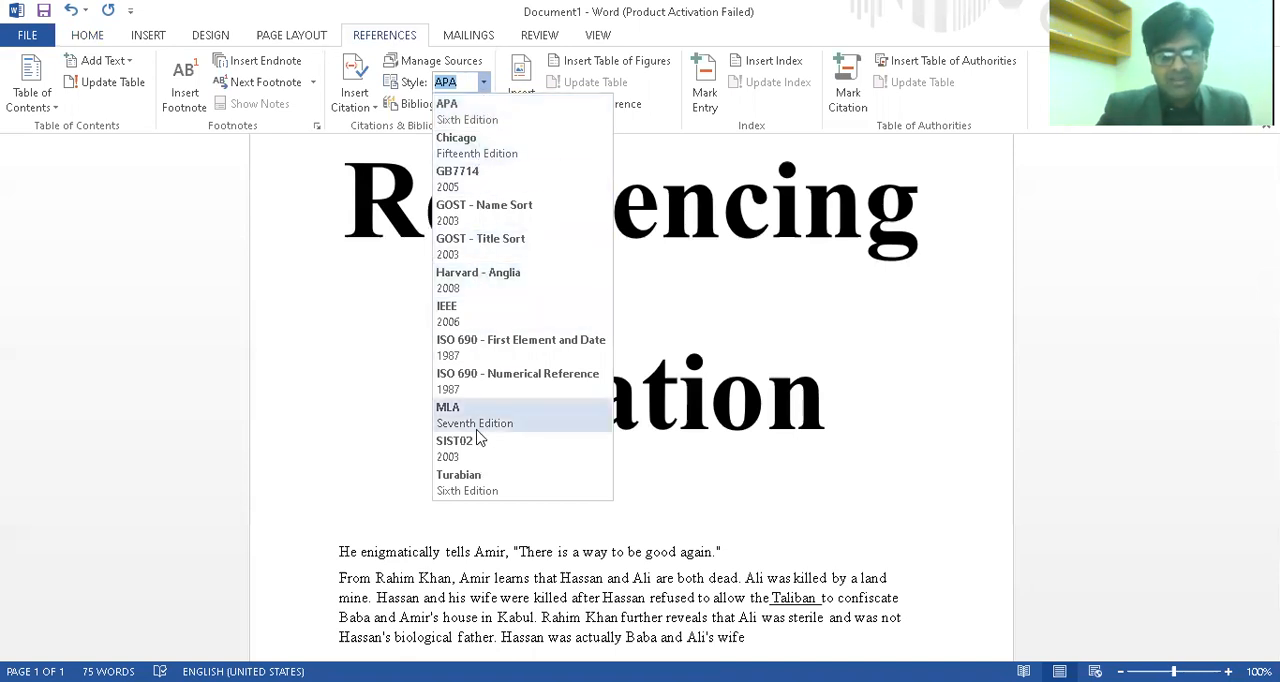
pyautogui.click(678, 312)
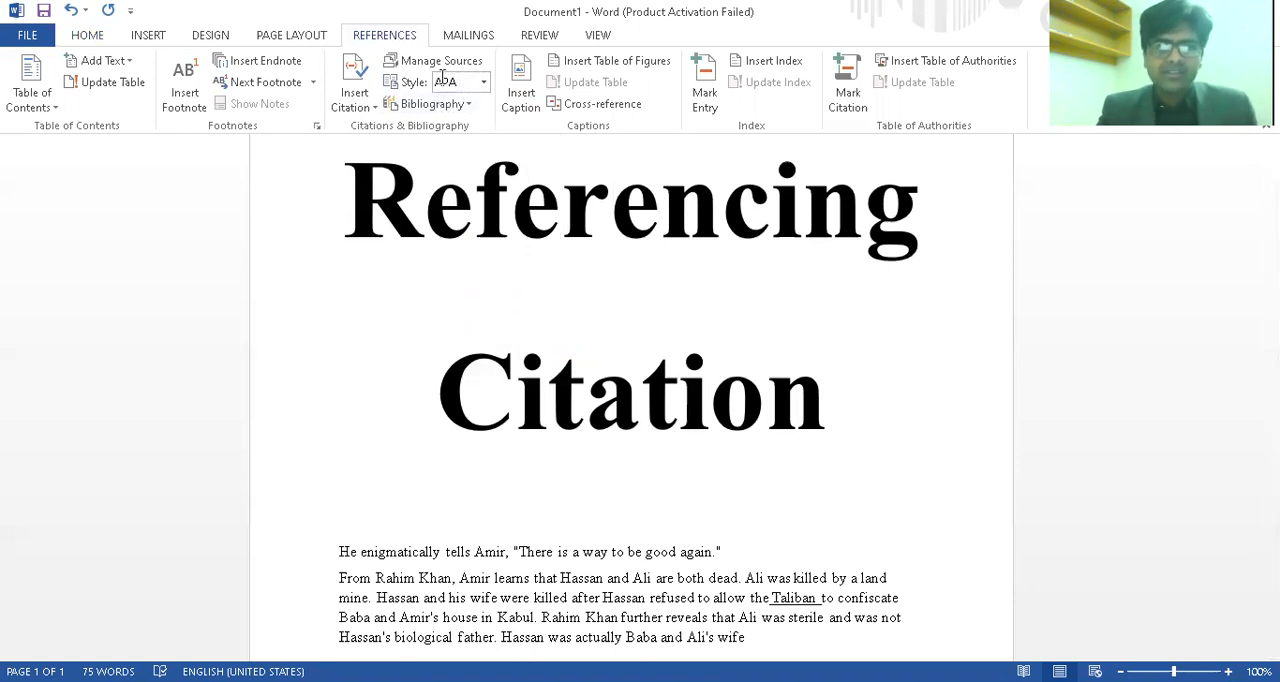
# Start a new citation source of type Book and enter the author's name as an individual author
pyautogui.click(372, 112)
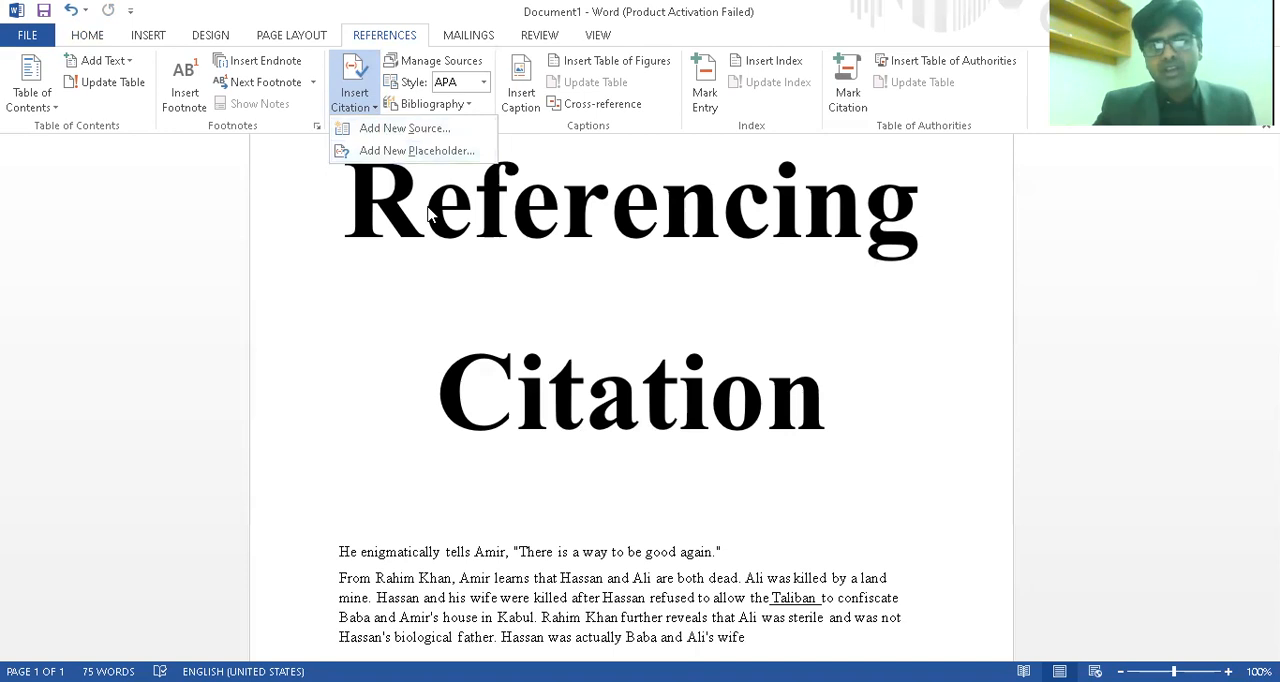
pyautogui.click(413, 133)
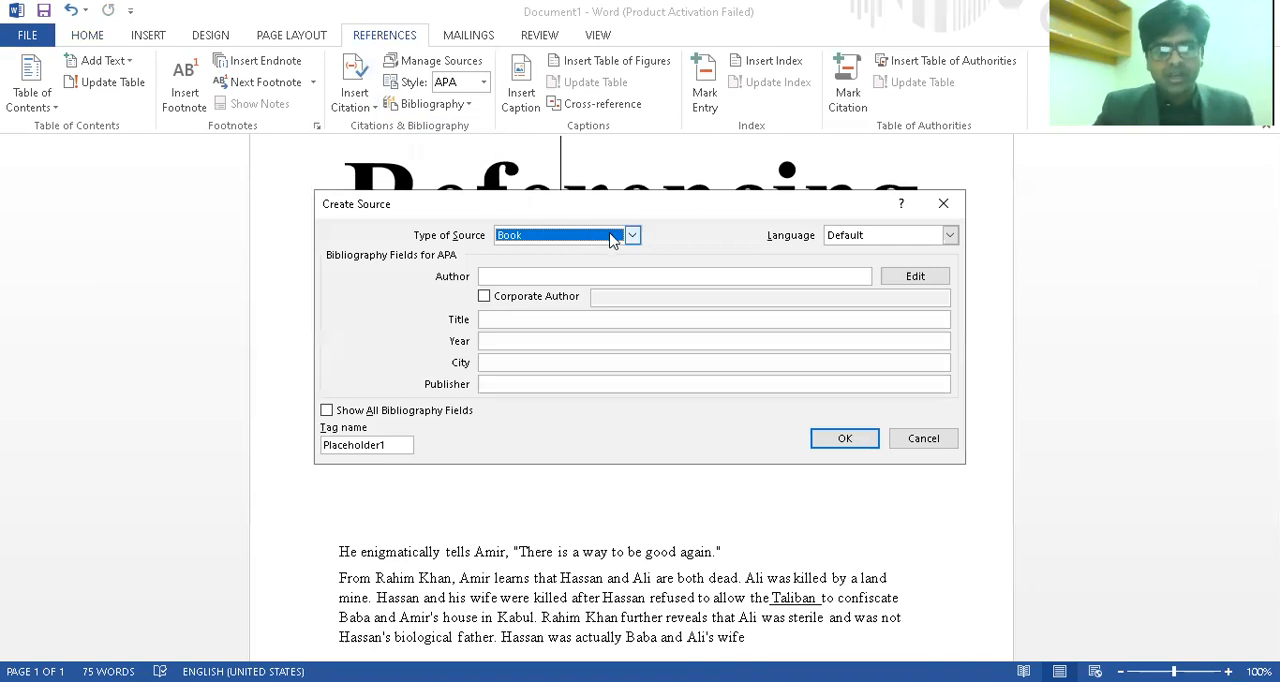
pyautogui.click(633, 236)
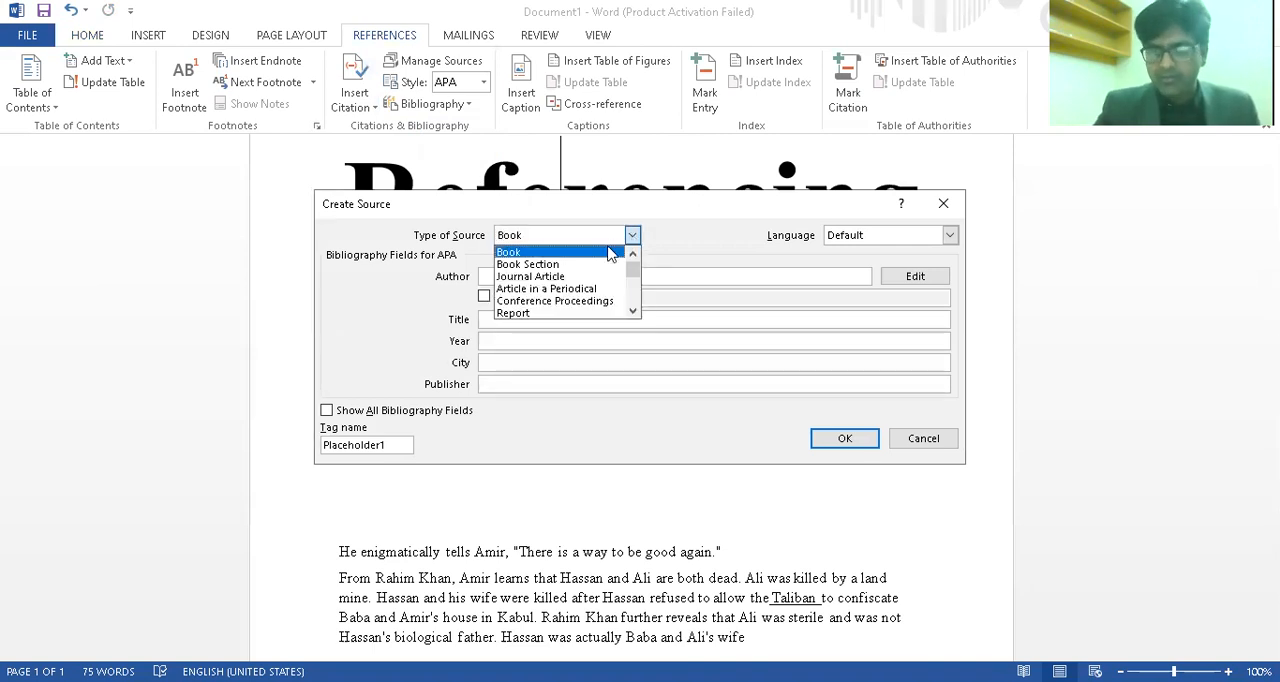
pyautogui.click(608, 250)
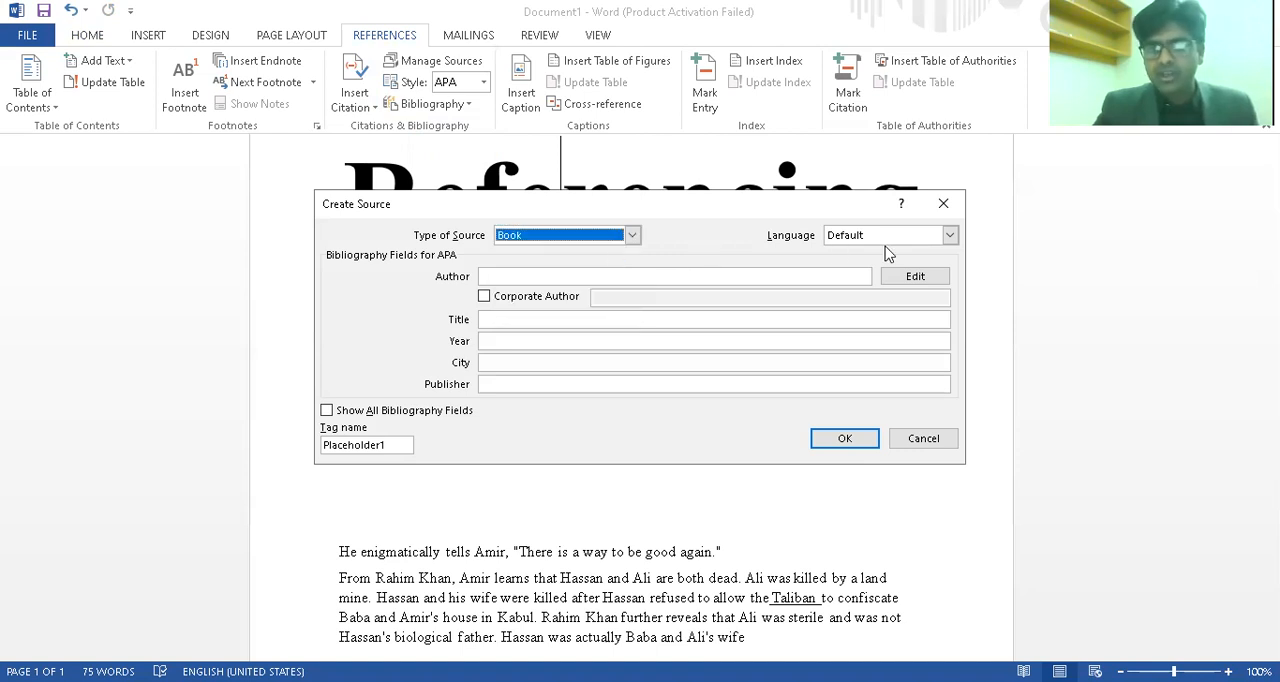
pyautogui.click(754, 275)
pyautogui.write('Mubasher')
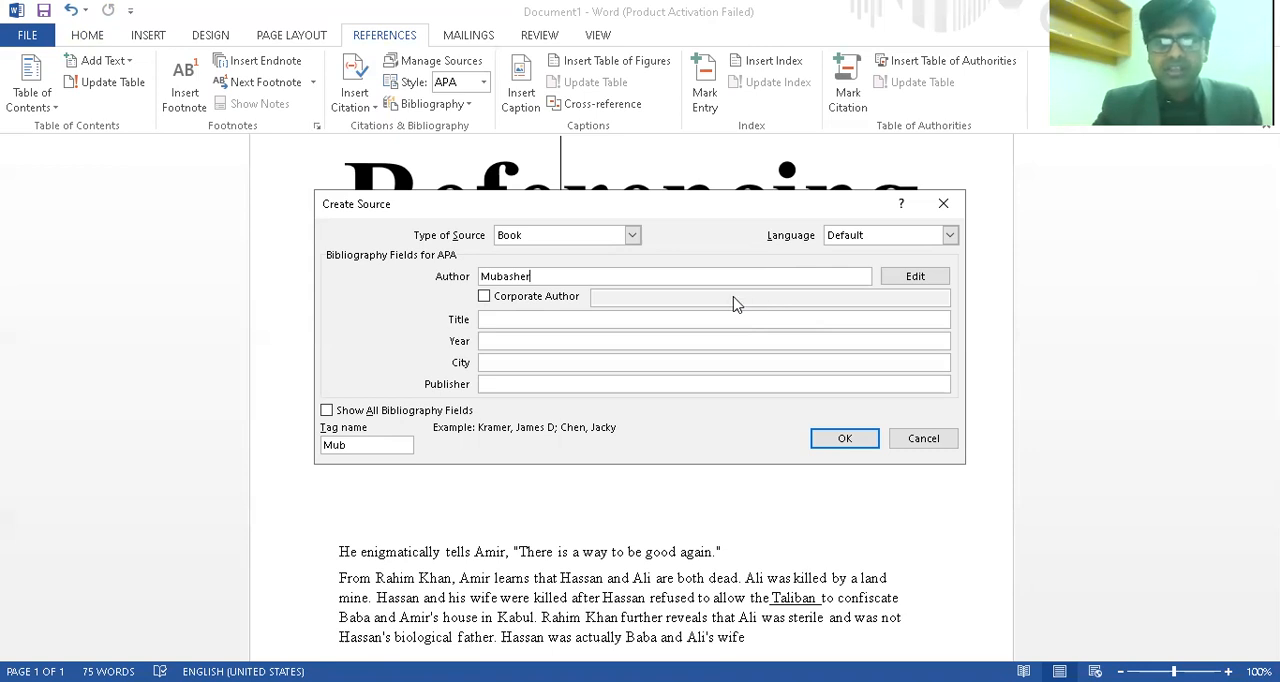
pyautogui.click(484, 297)
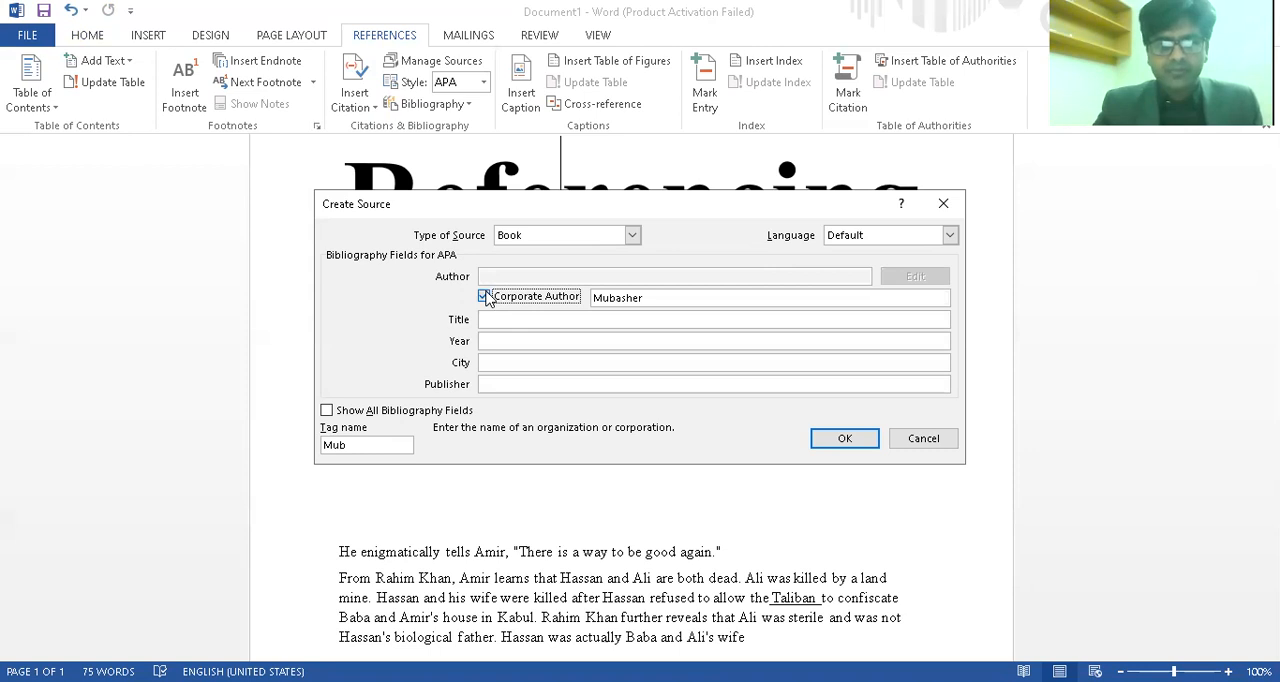
pyautogui.click(485, 297)
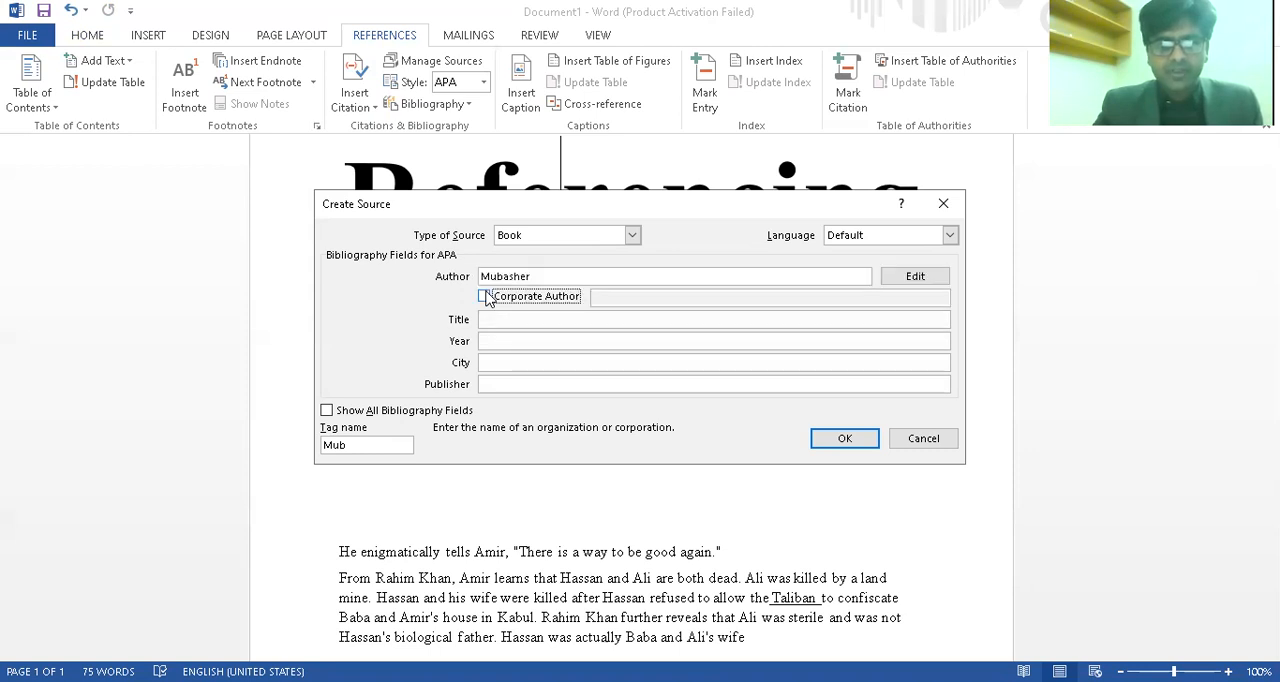
# Give the new book source the title Thesis Writing and the year 2021
pyautogui.click(626, 320)
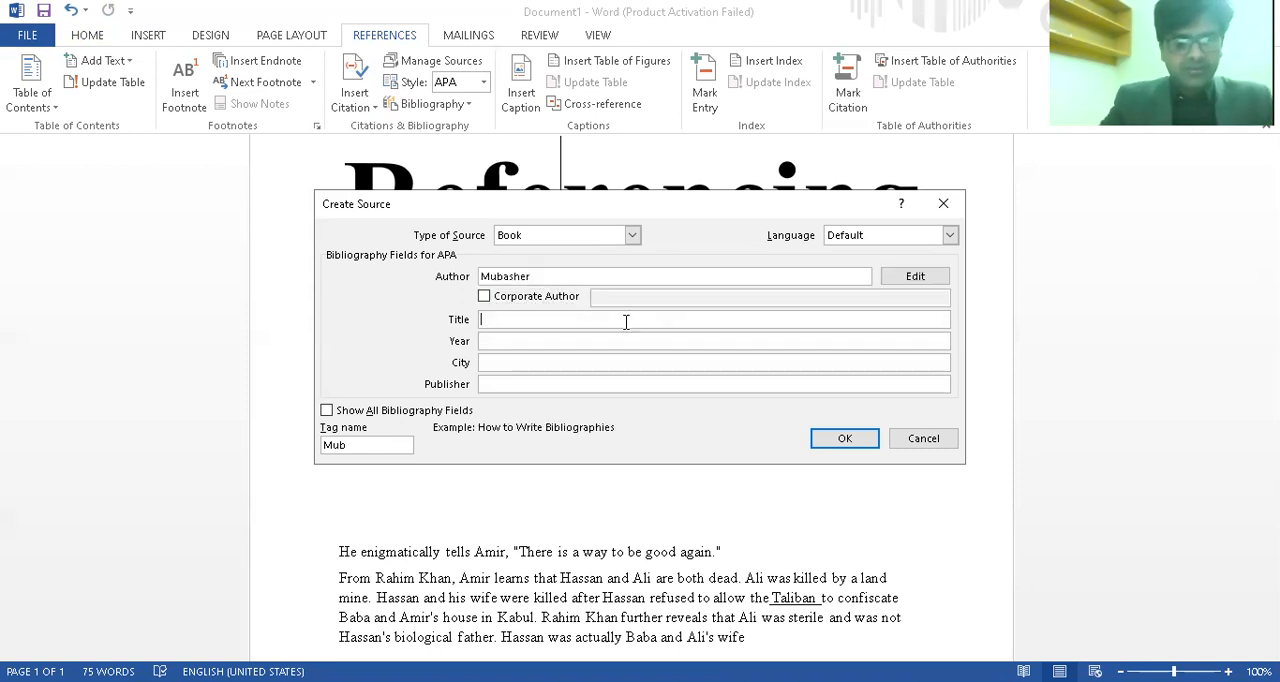
pyautogui.write('Thesis')
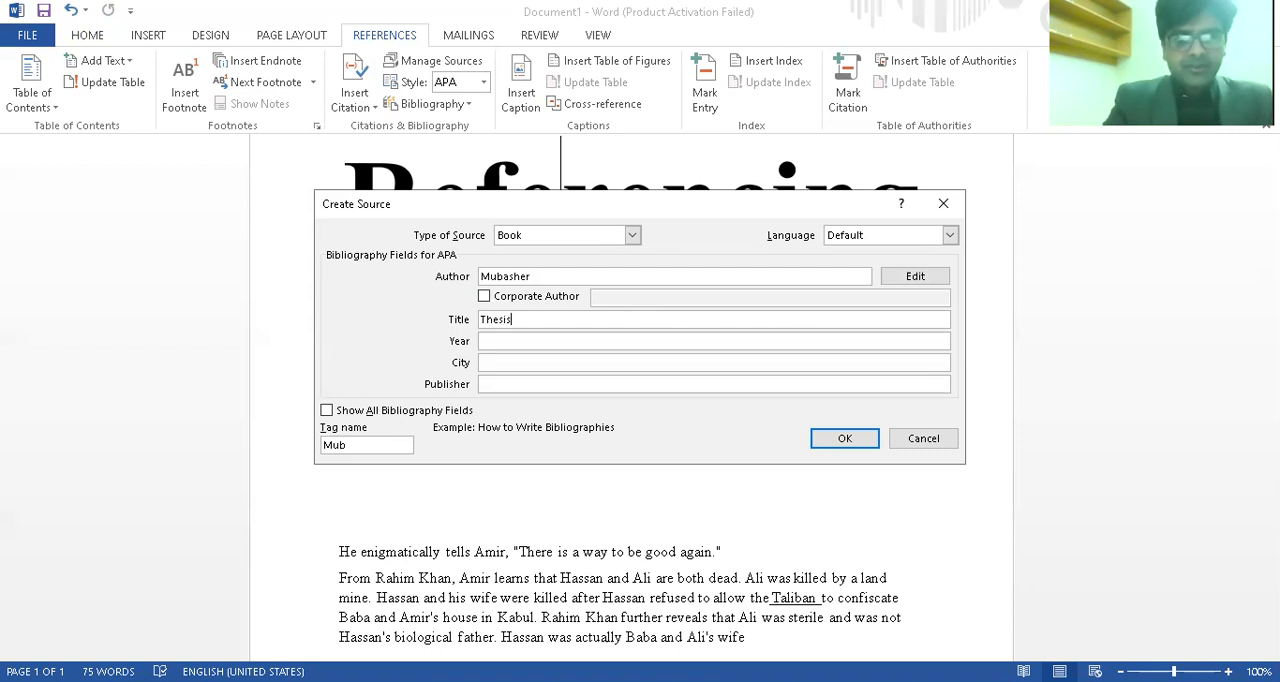
pyautogui.write(' Writing')
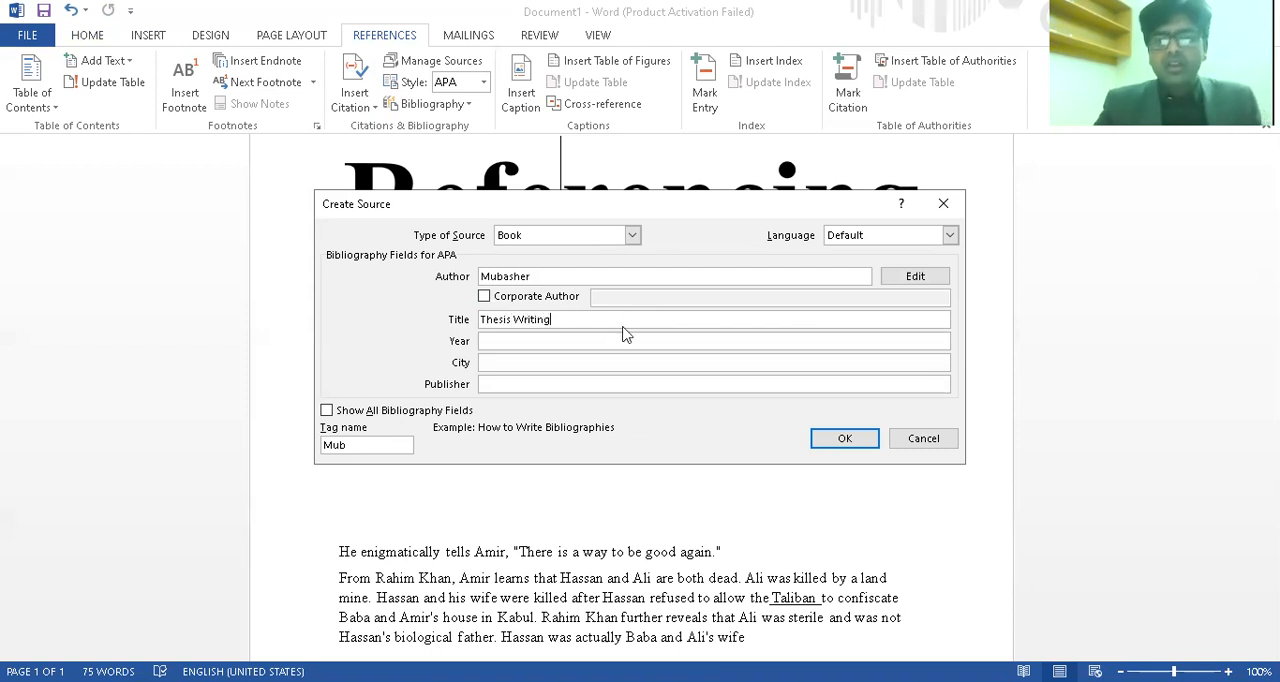
pyautogui.press('Tab')
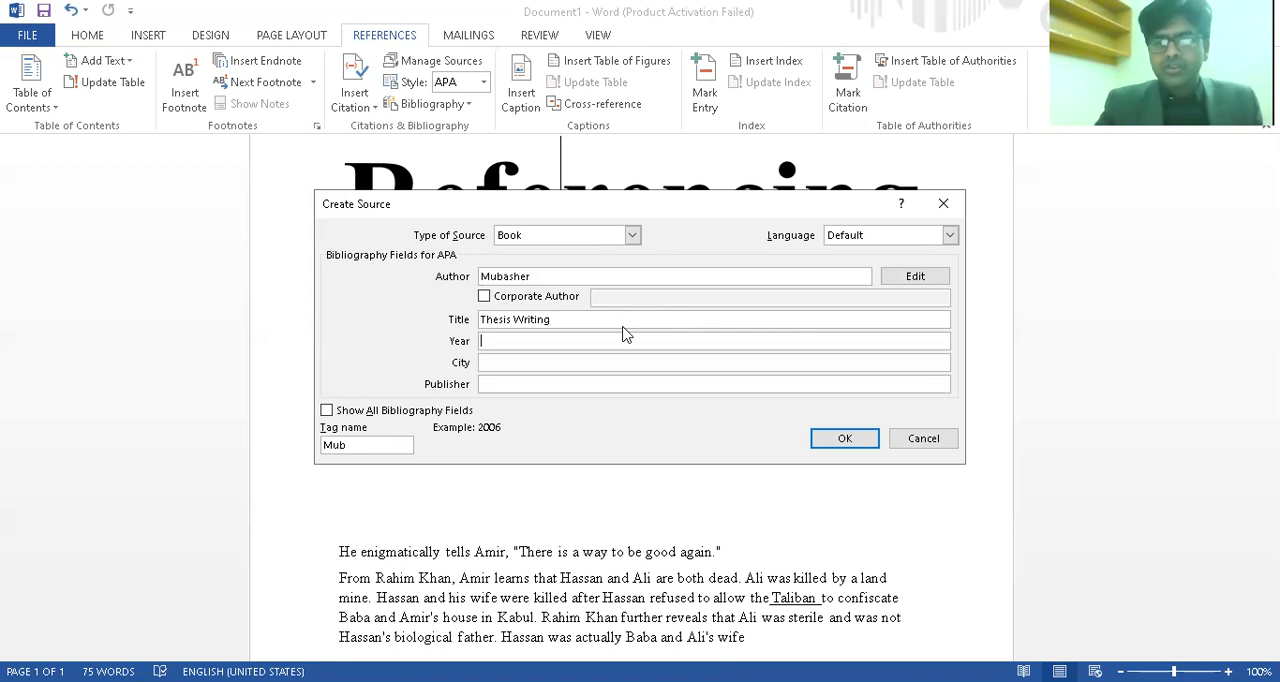
pyautogui.write('2021')
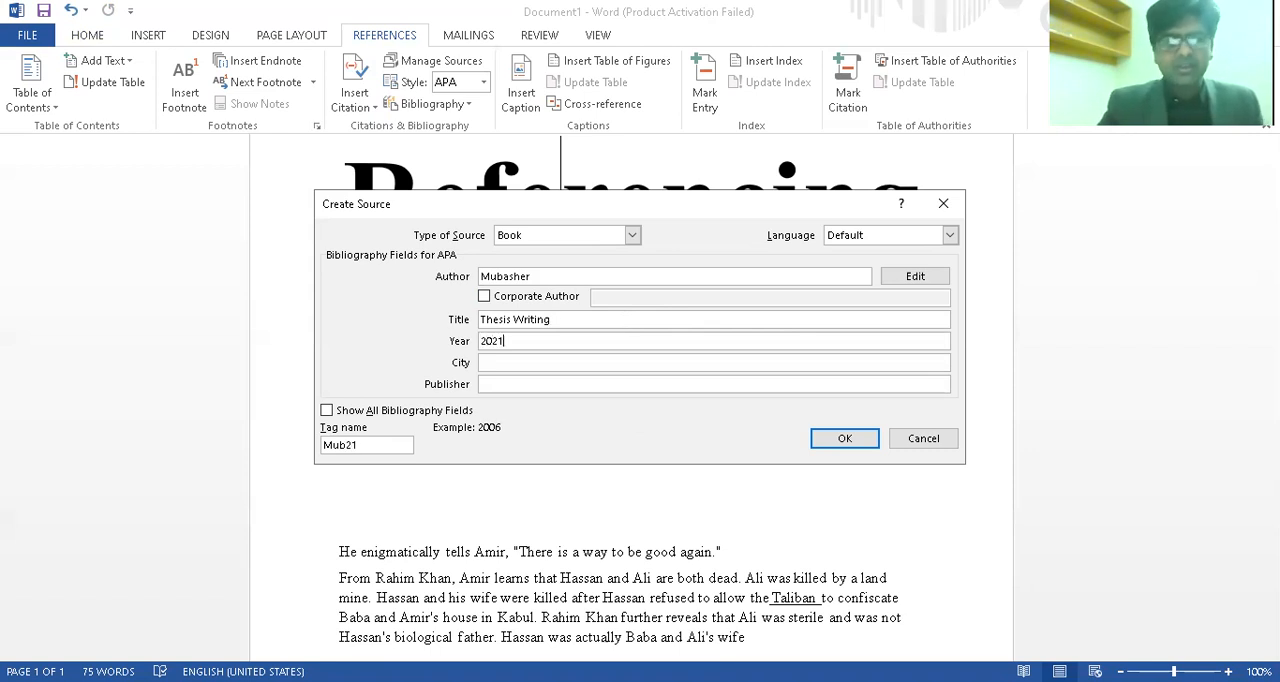
# Set the source's city to New york and its publisher to Oxford, and save the source
pyautogui.press('Tab')
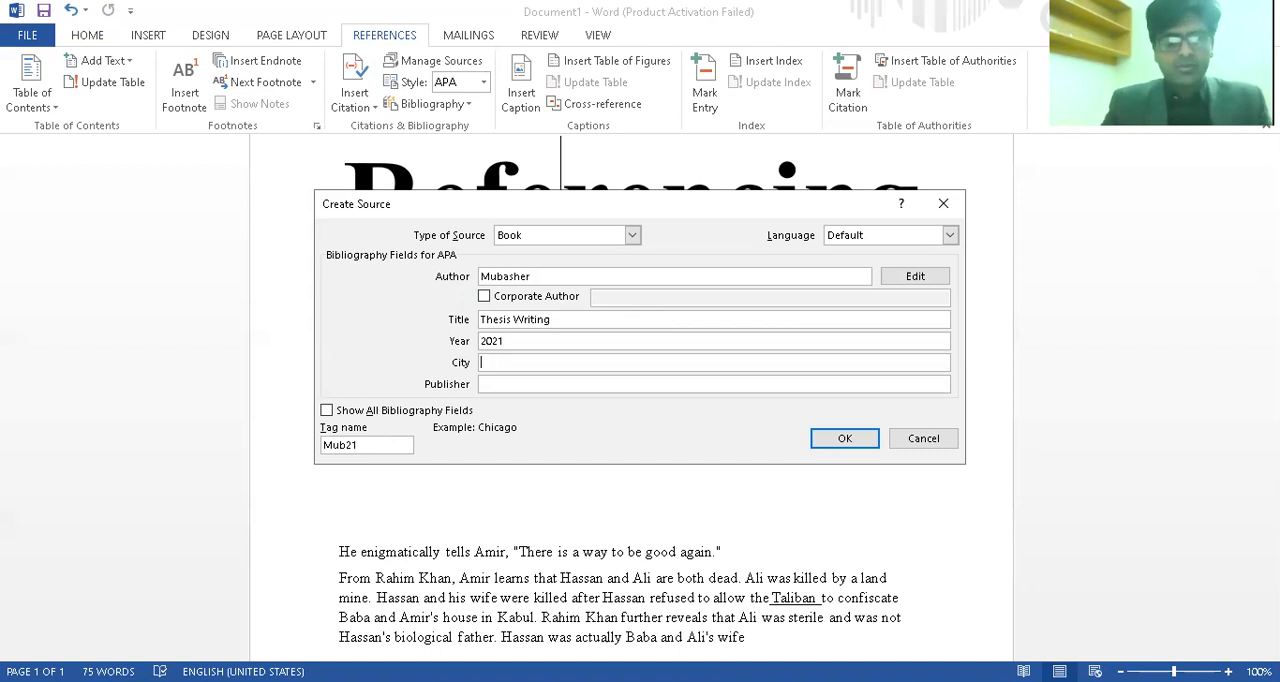
pyautogui.write('New york')
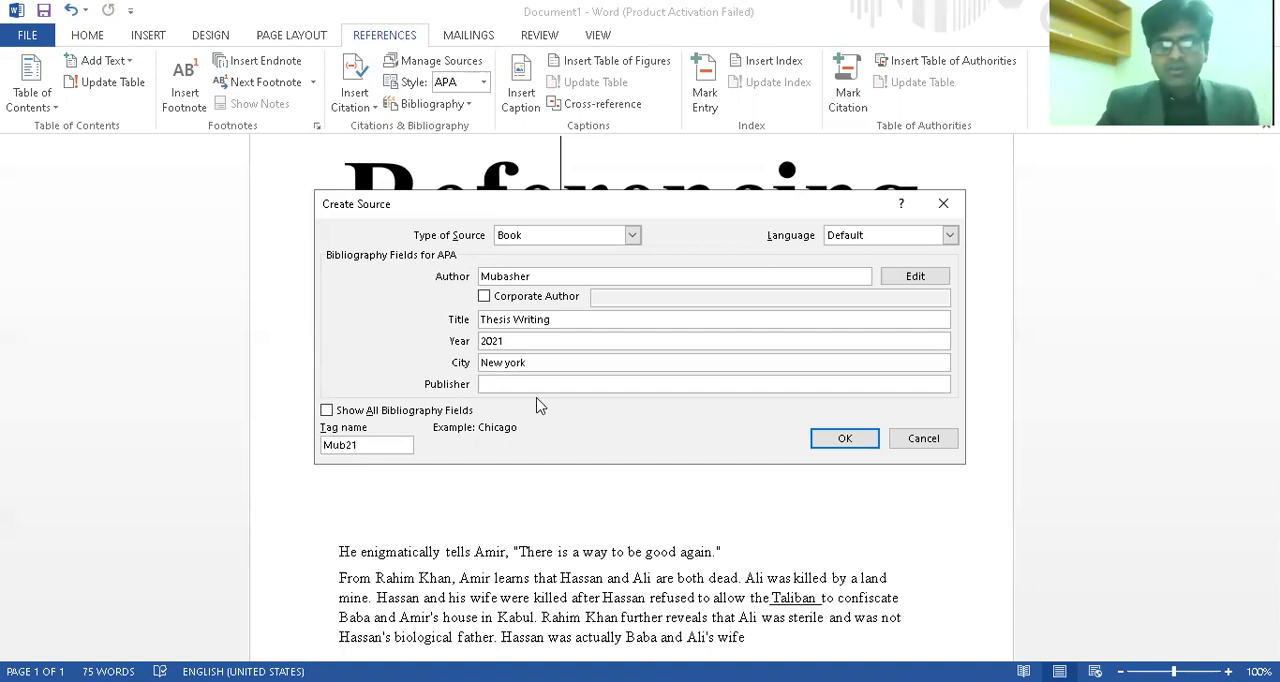
pyautogui.press('Tab')
pyautogui.write('Oxford')
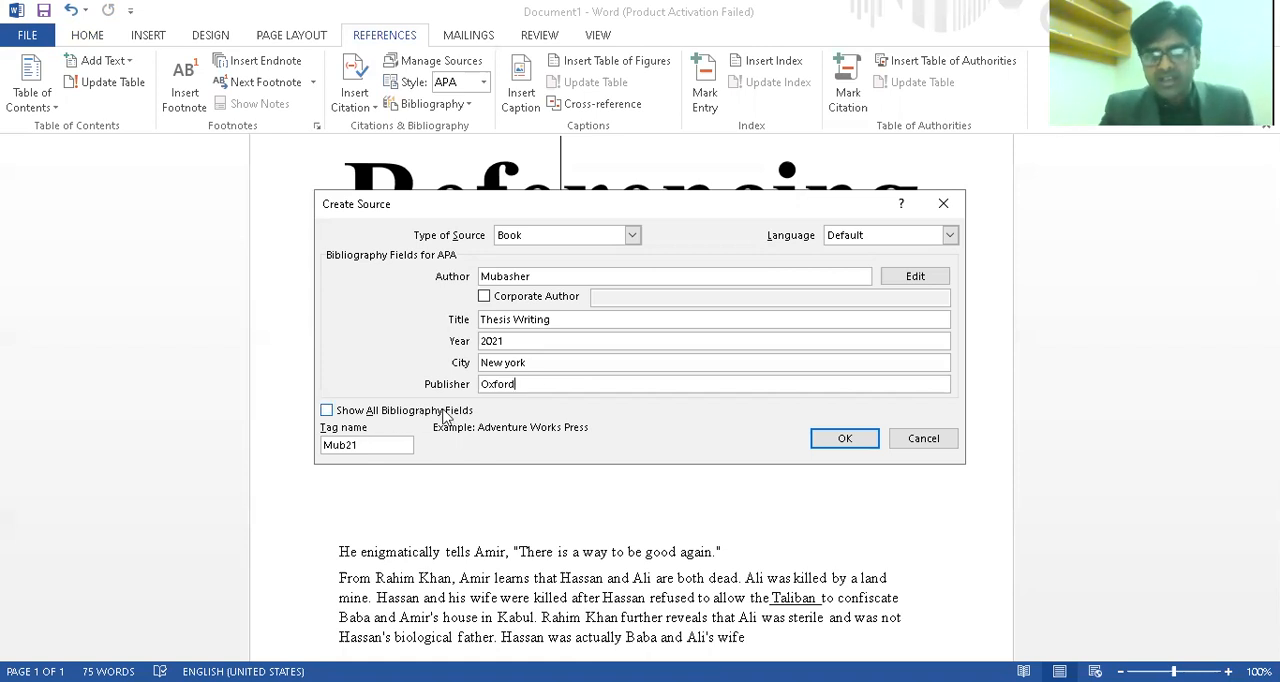
pyautogui.click(845, 441)
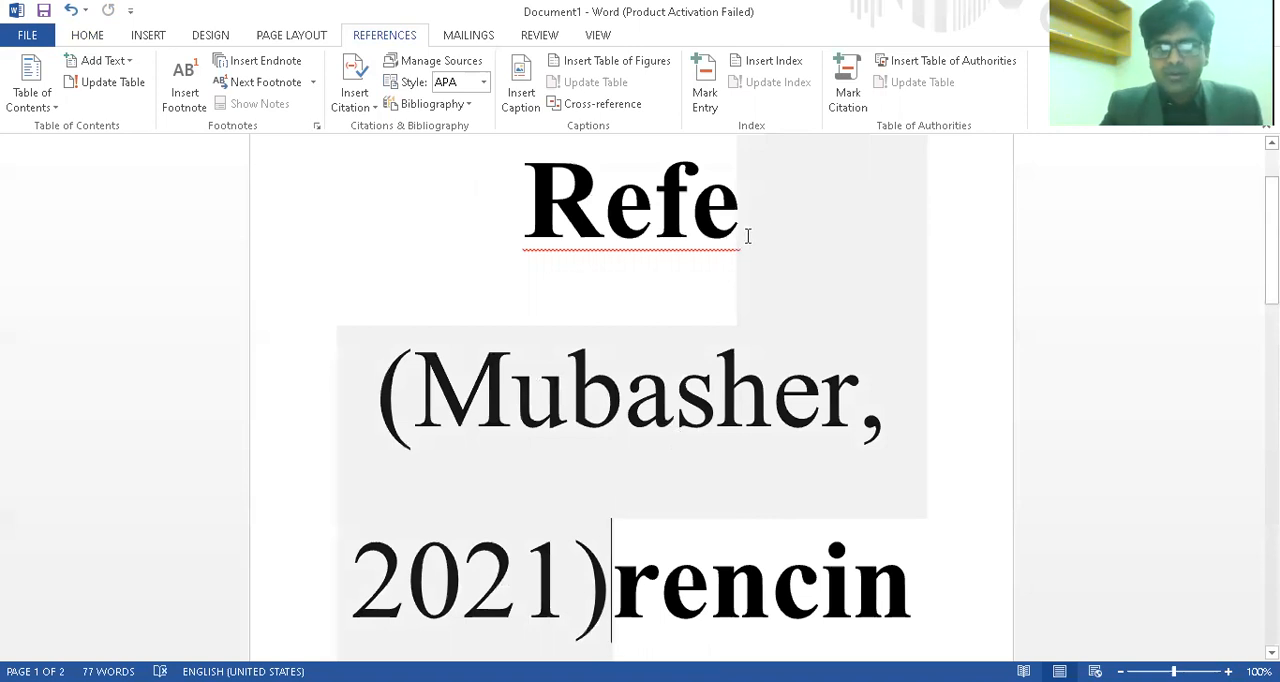
# Remove the citation from the word Referencing in the title and cite the Thesis Writing source after "good again" in the quotation
pyautogui.click(753, 269)
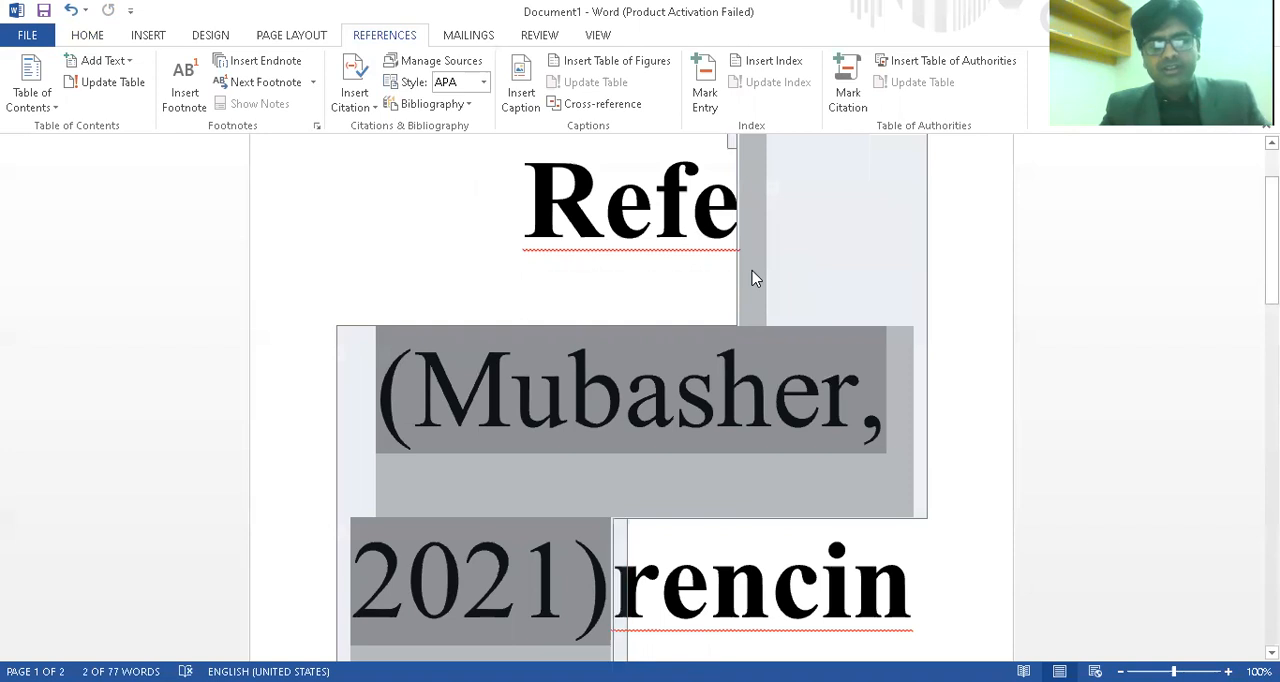
pyautogui.press('Delete')
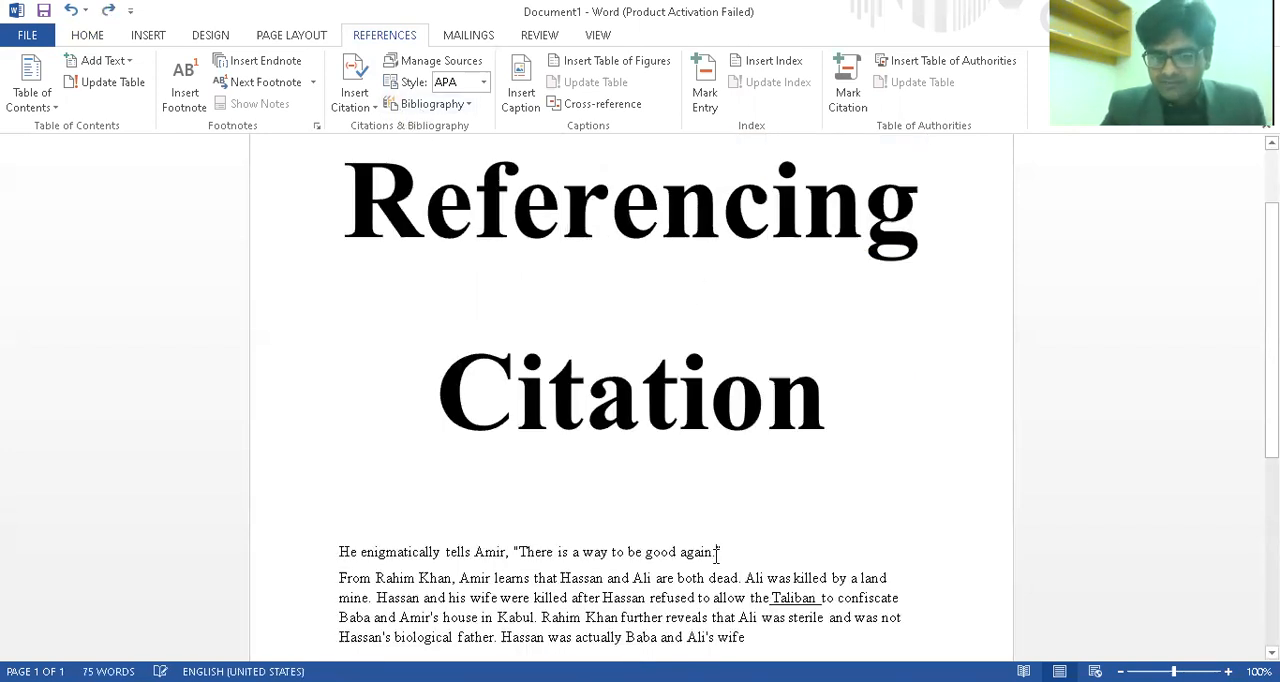
pyautogui.moveTo(716, 552); pyautogui.dragTo(754, 558)
pyautogui.click(754, 556)
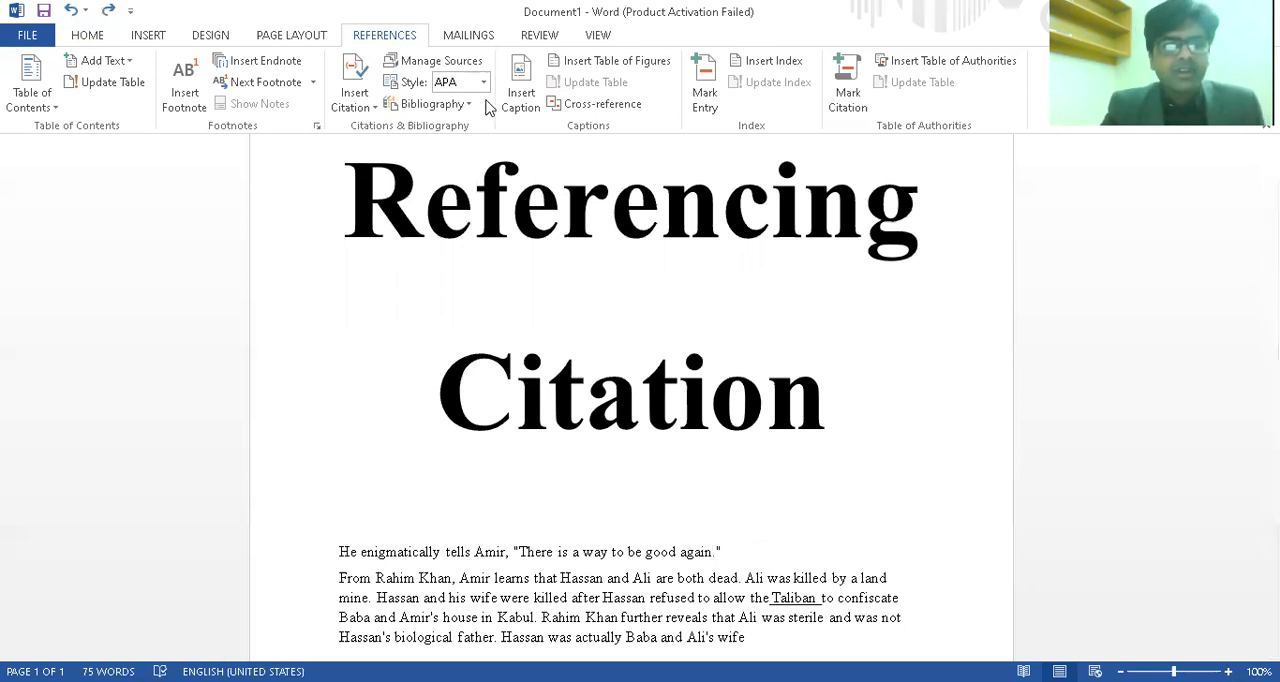
pyautogui.click(370, 92)
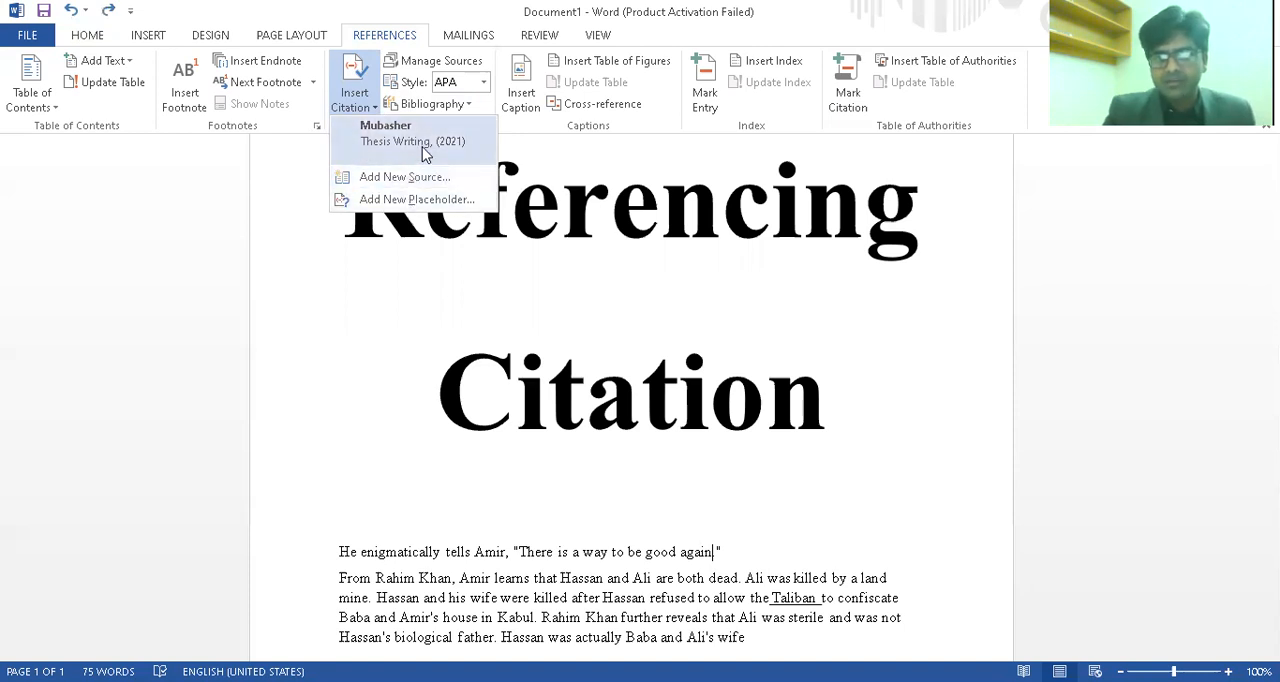
pyautogui.click(424, 150)
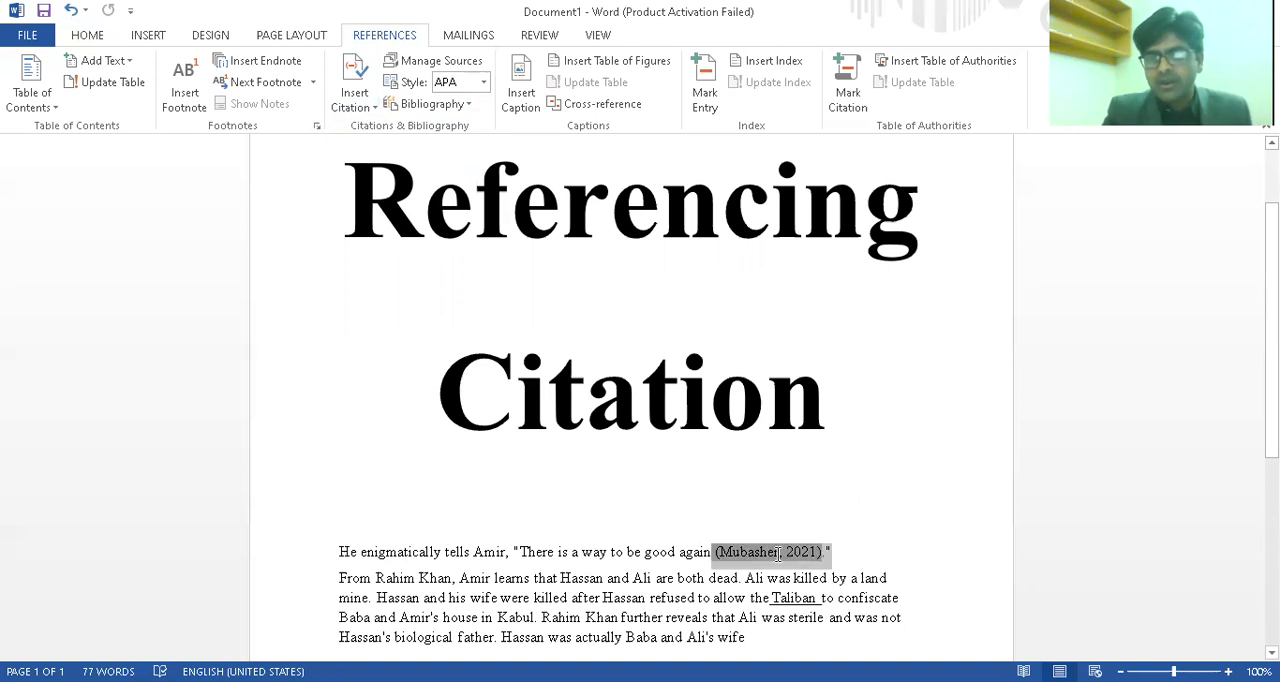
pyautogui.moveTo(778, 554); pyautogui.dragTo(856, 550)
pyautogui.click(856, 550)
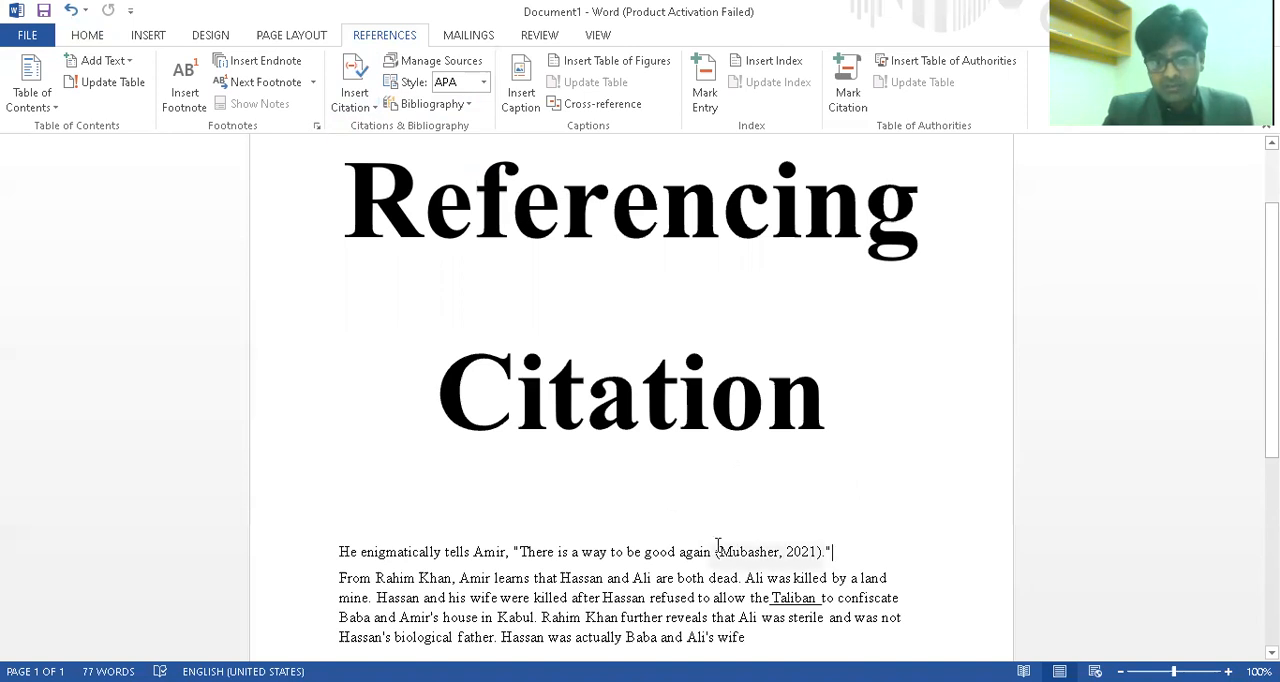
# Switch the citation style to MLA Seventh Edition for the citation in the quotation
pyautogui.moveTo(716, 552); pyautogui.dragTo(786, 553)
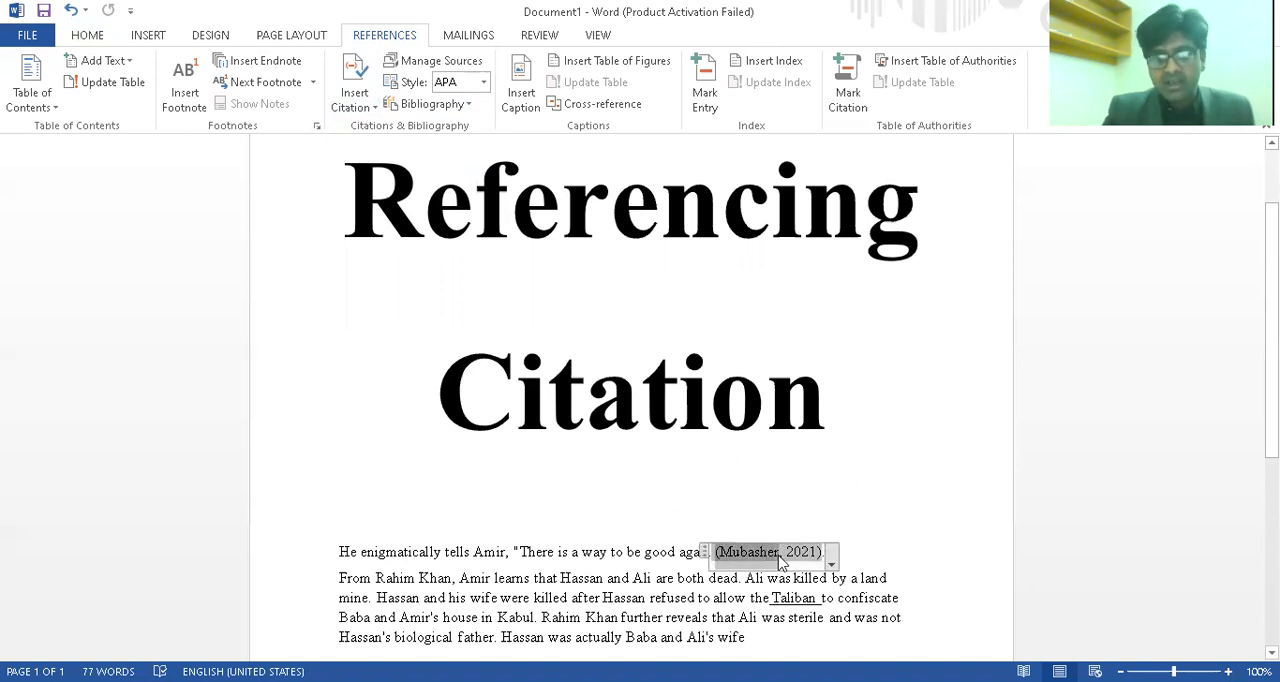
pyautogui.click(483, 83)
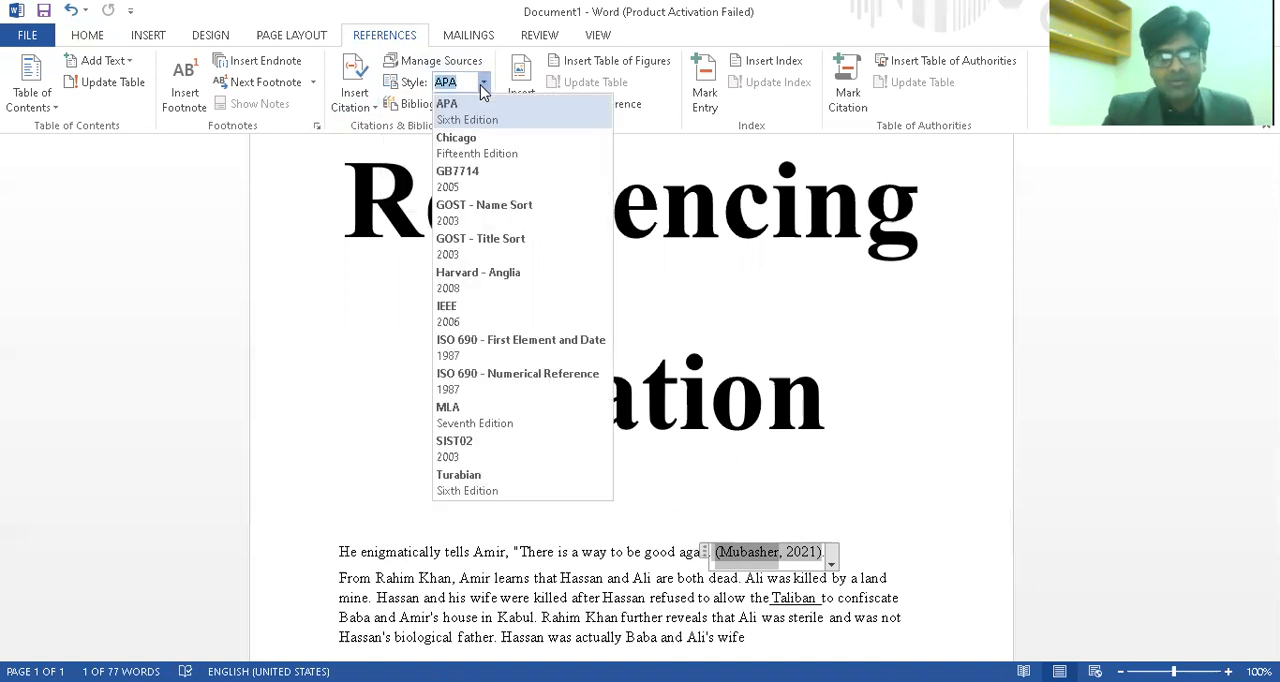
pyautogui.click(476, 415)
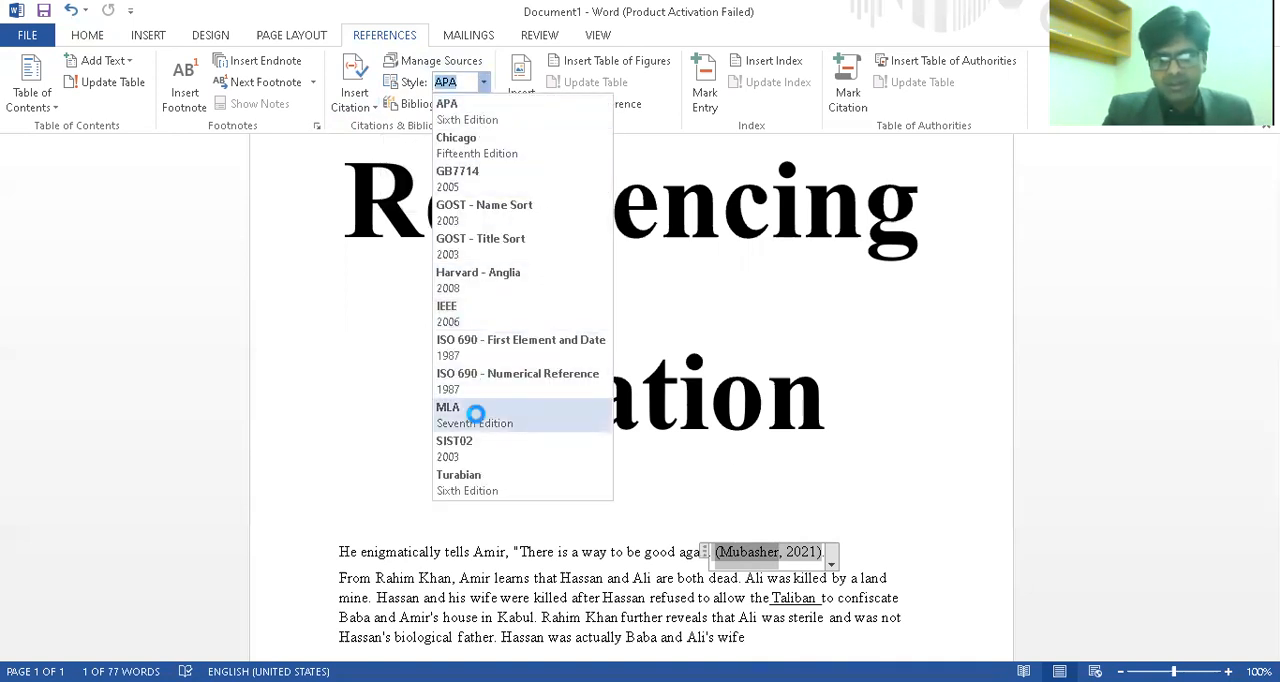
# Add an opening parenthesis after "both dead." in the second paragraph and switch the document's citation style to APA
pyautogui.click(815, 534)
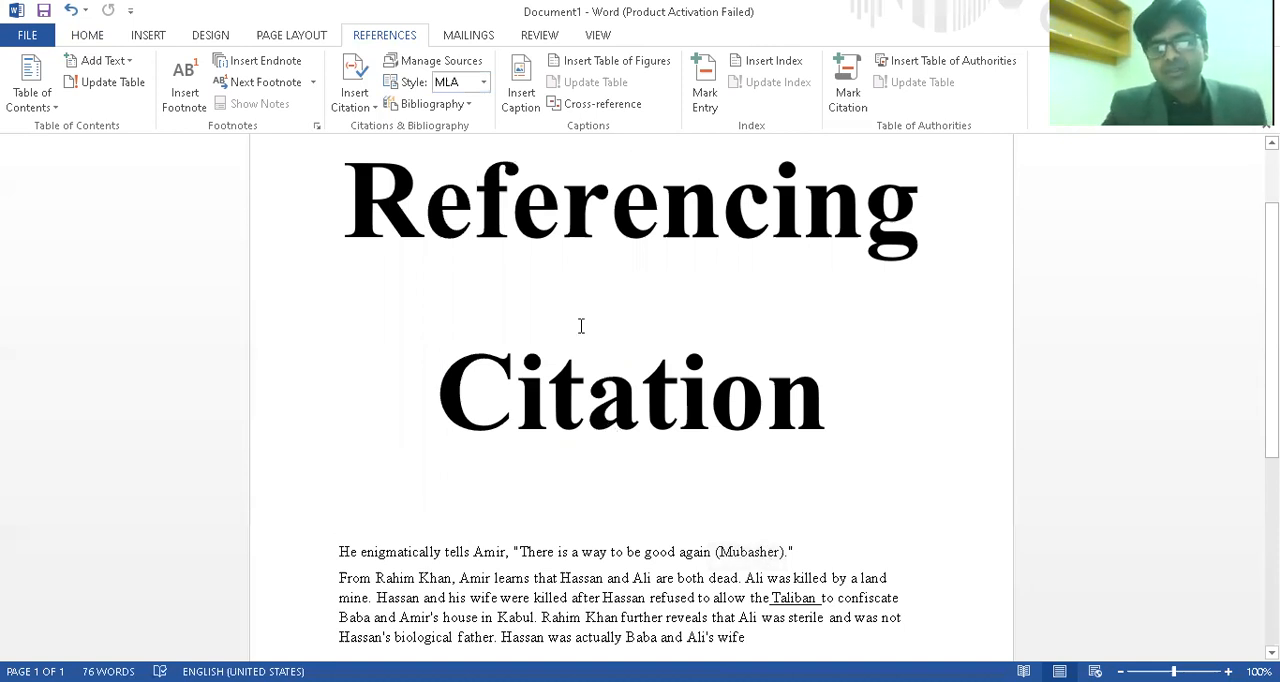
pyautogui.click(745, 580)
pyautogui.write('(')
pyautogui.click(485, 83)
pyautogui.click(487, 123)
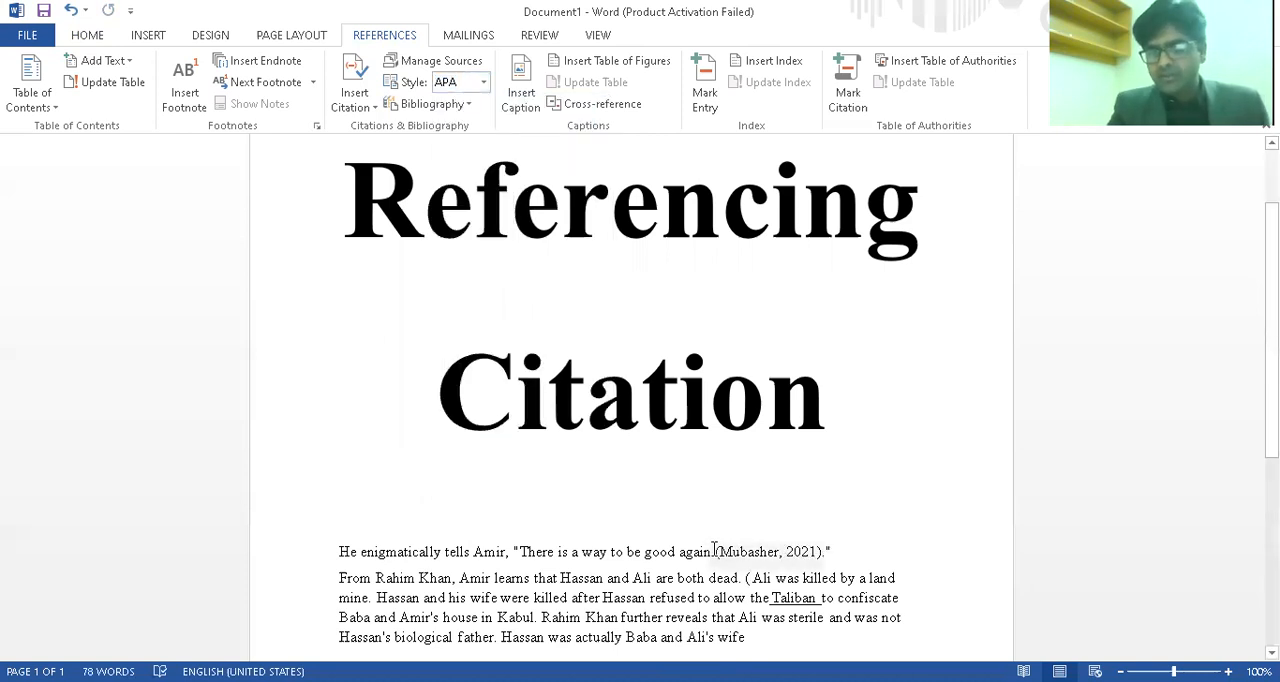
pyautogui.moveTo(716, 551); pyautogui.dragTo(820, 553)
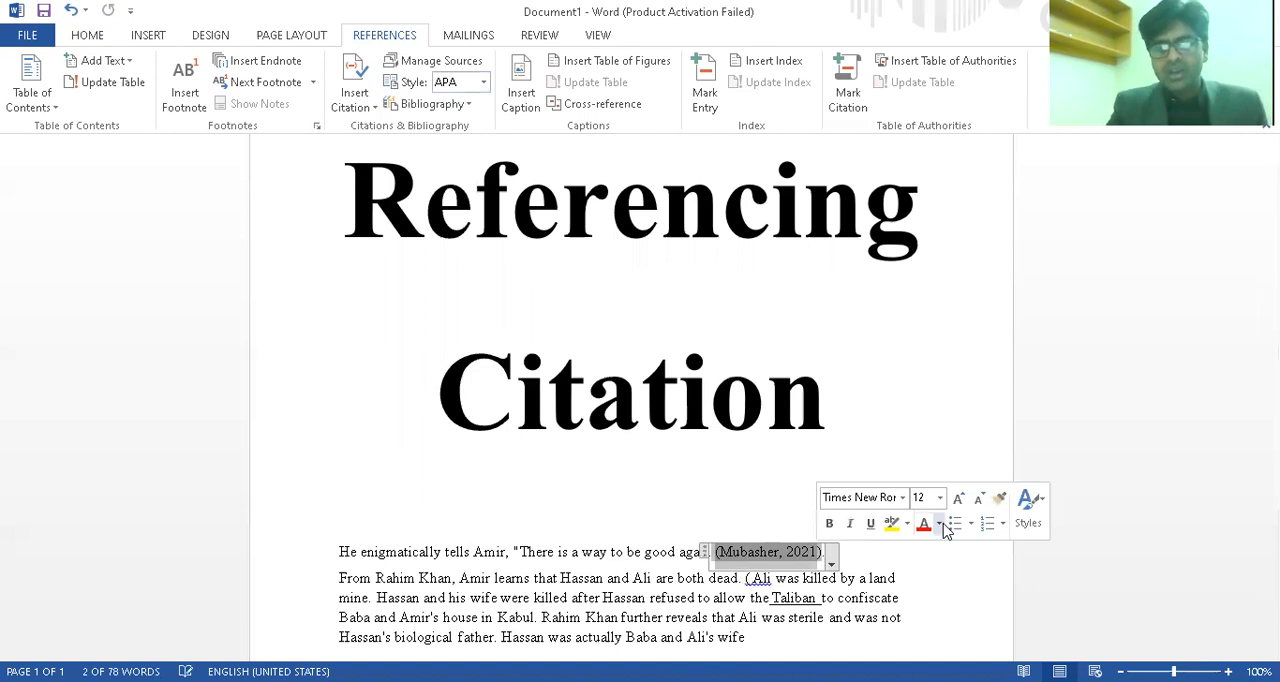
pyautogui.click(920, 554)
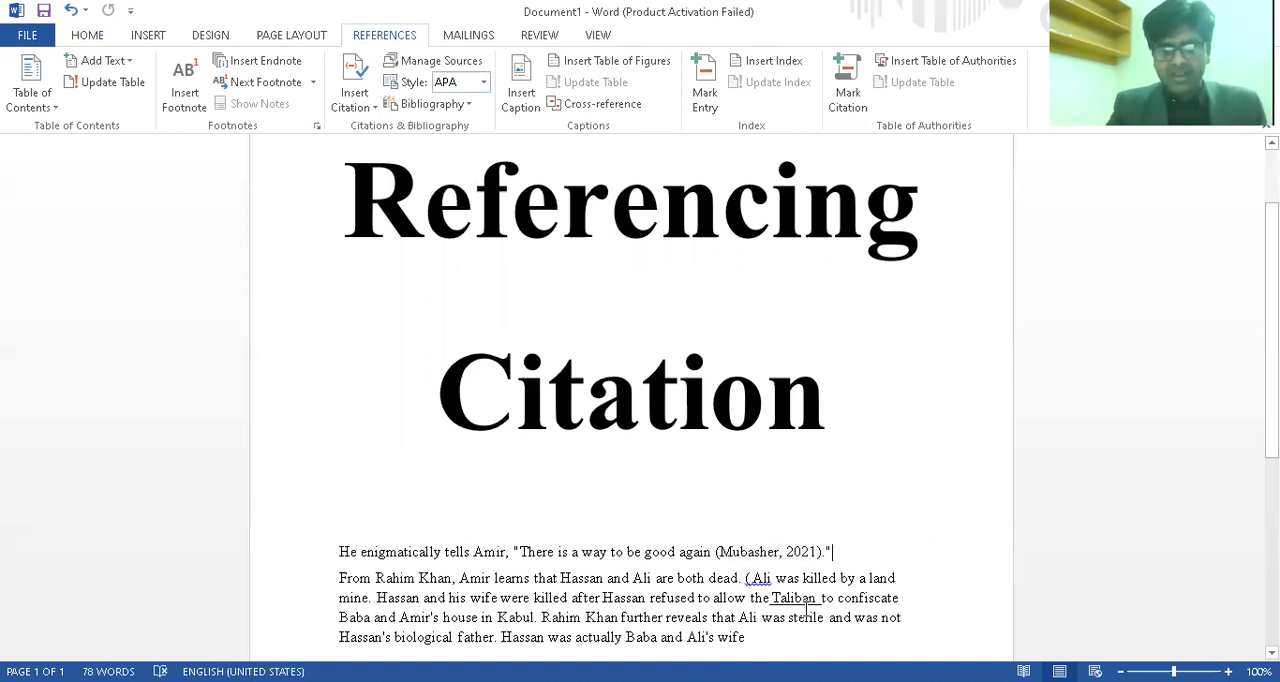
# Start a new book source for a citation after the word "wife" at the paragraph's end and enter the author's name
pyautogui.click(746, 637)
pyautogui.click(368, 104)
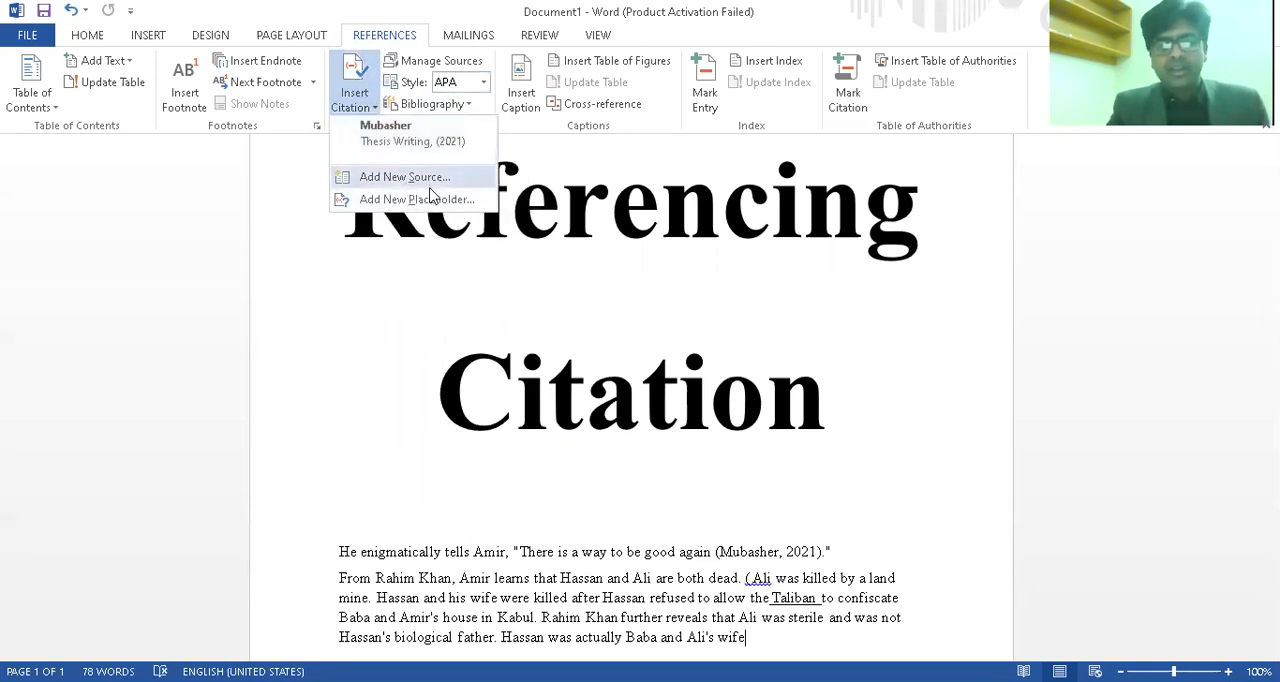
pyautogui.click(429, 180)
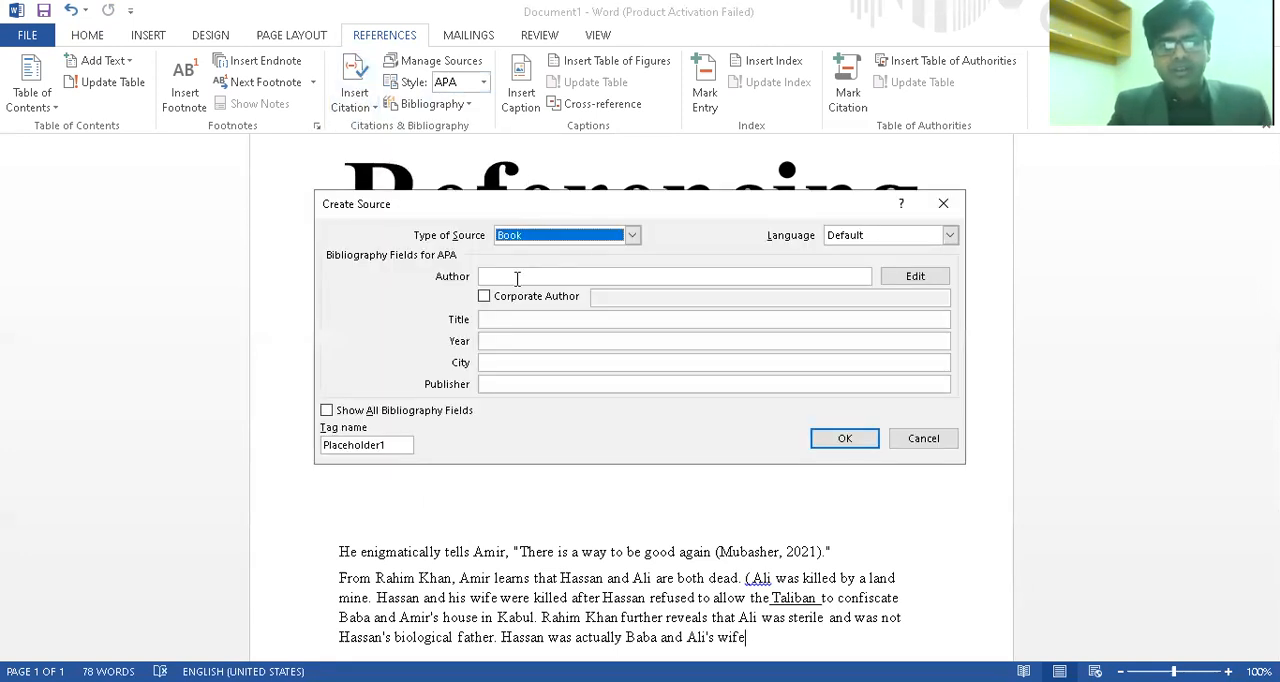
pyautogui.click(517, 278)
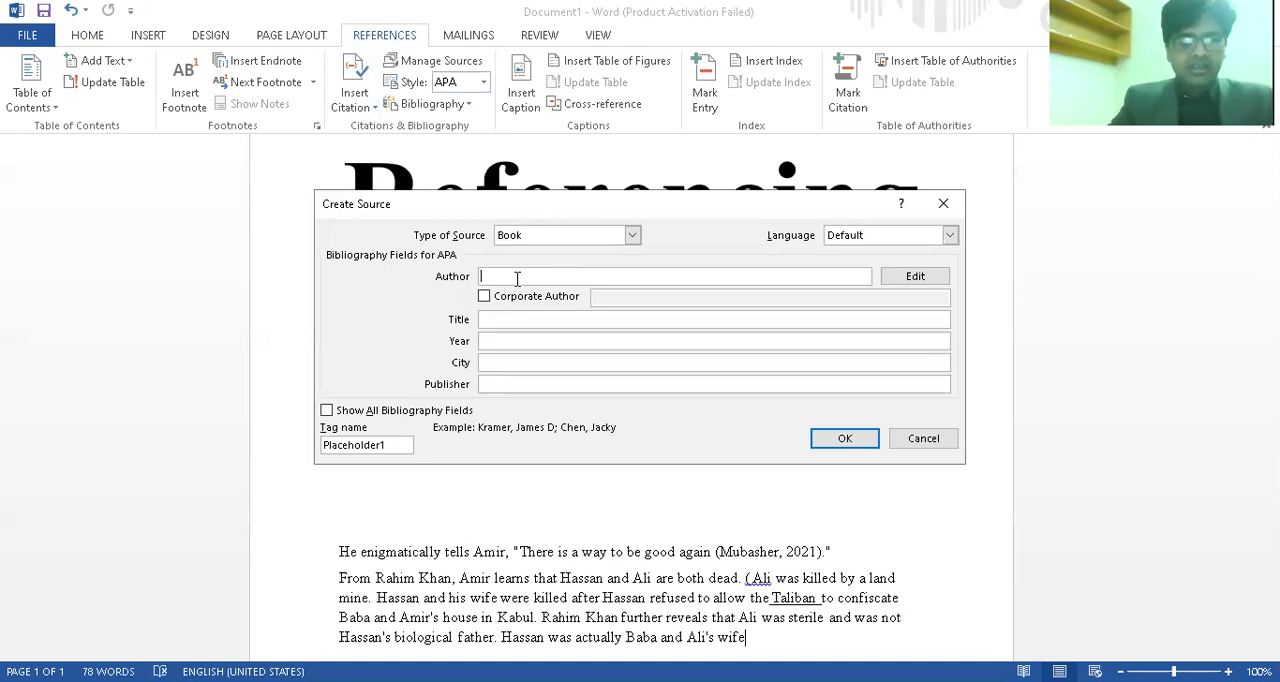
pyautogui.write('Ali')
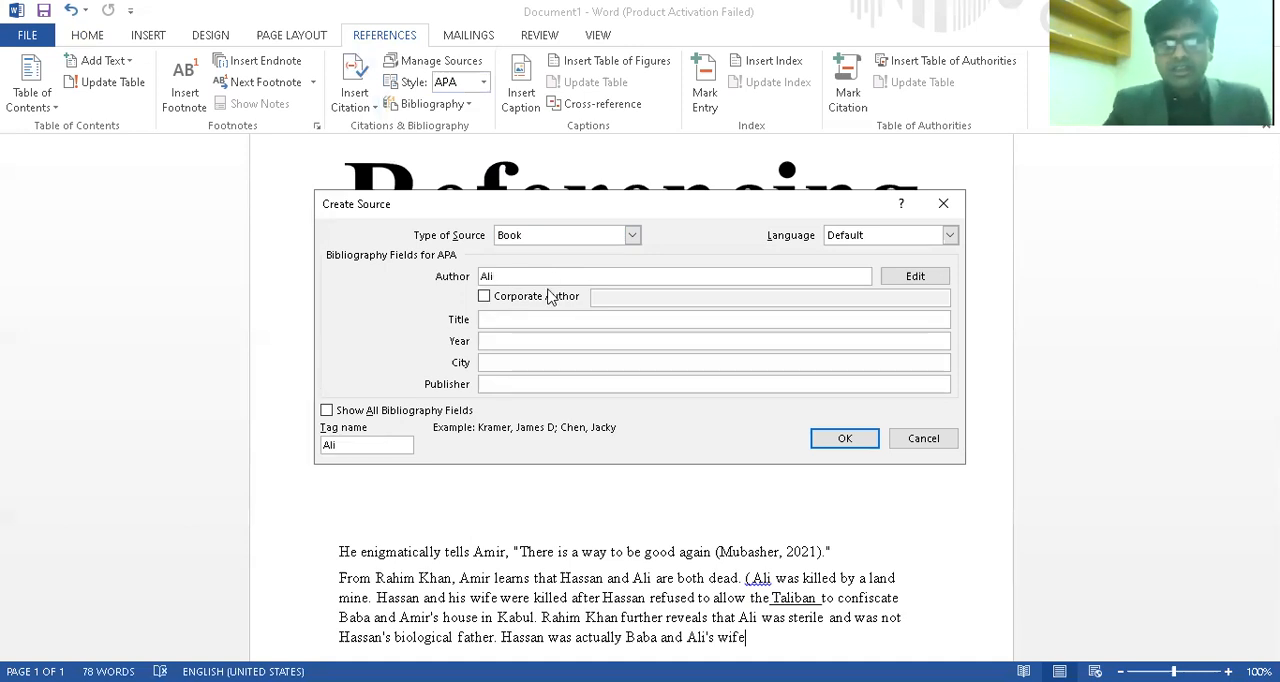
# Give the source the title neew and the year 2020, and save it to insert its citation
pyautogui.click(511, 318)
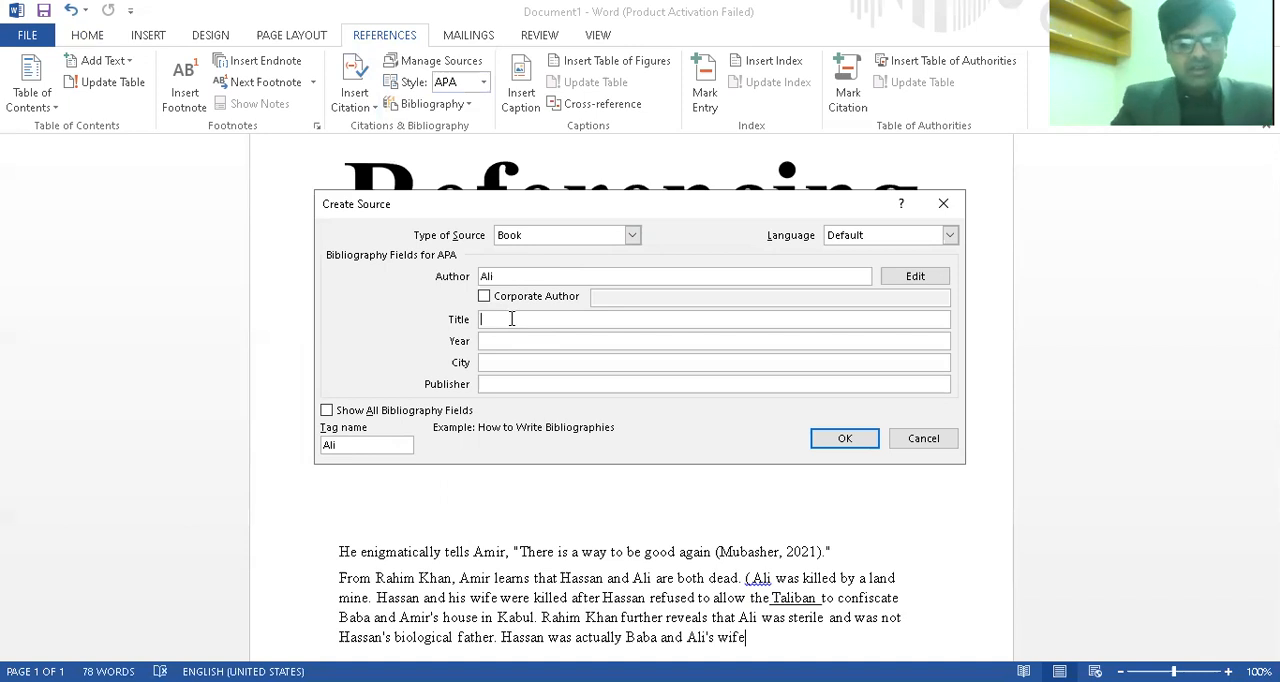
pyautogui.write('neew')
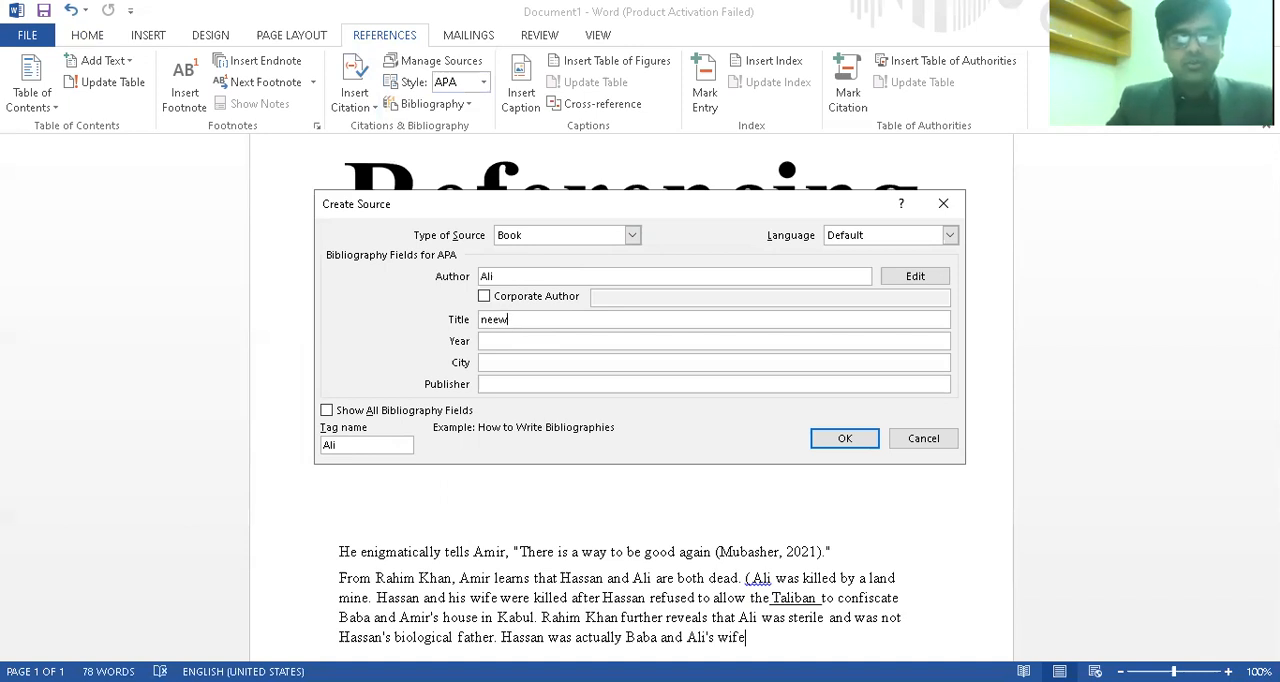
pyautogui.click(507, 343)
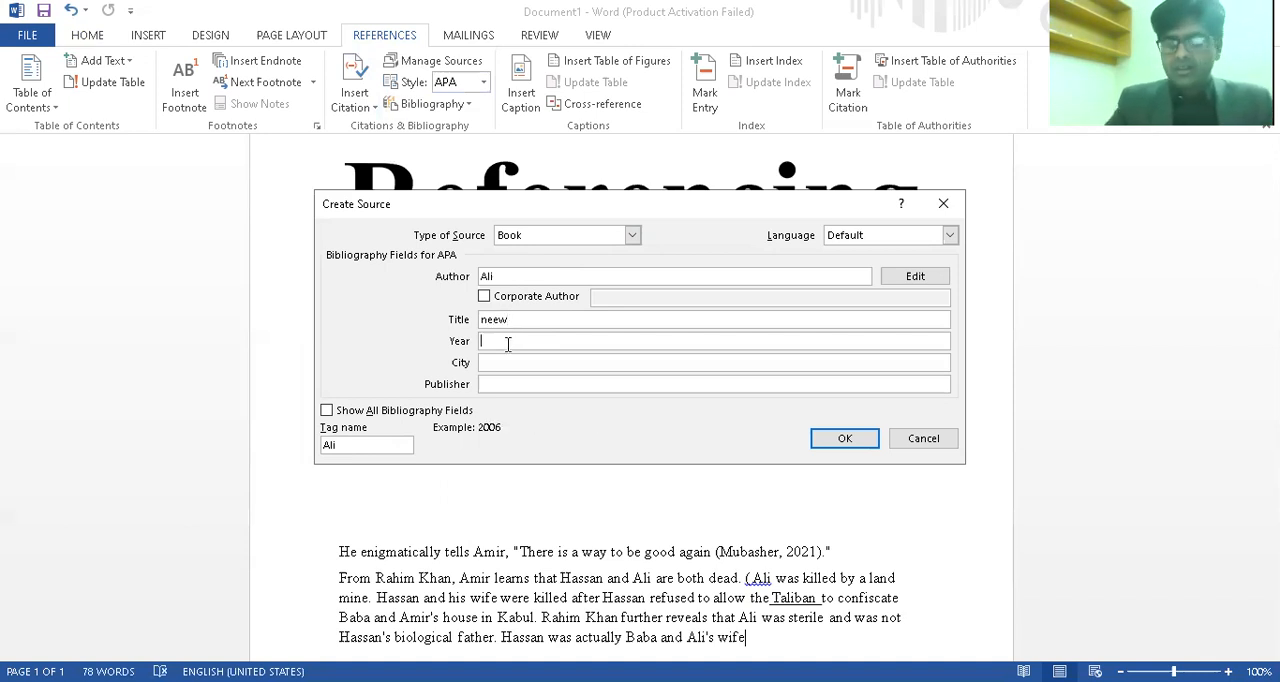
pyautogui.write('2020')
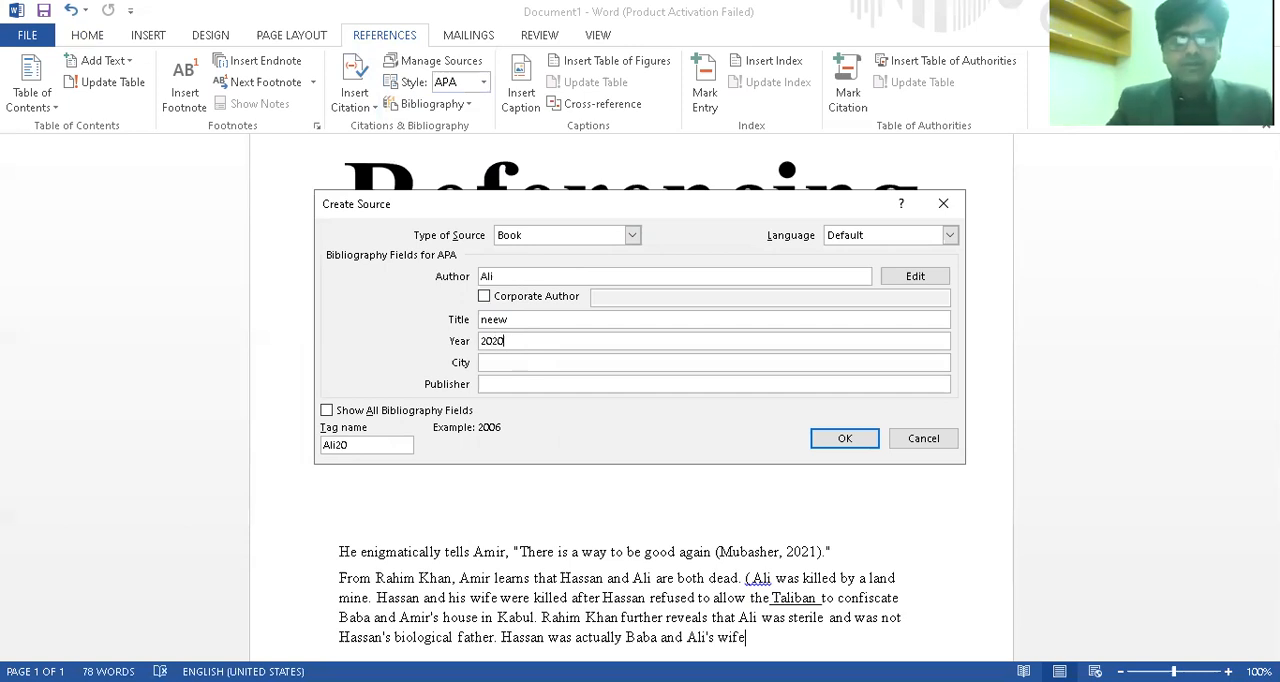
pyautogui.click(526, 362)
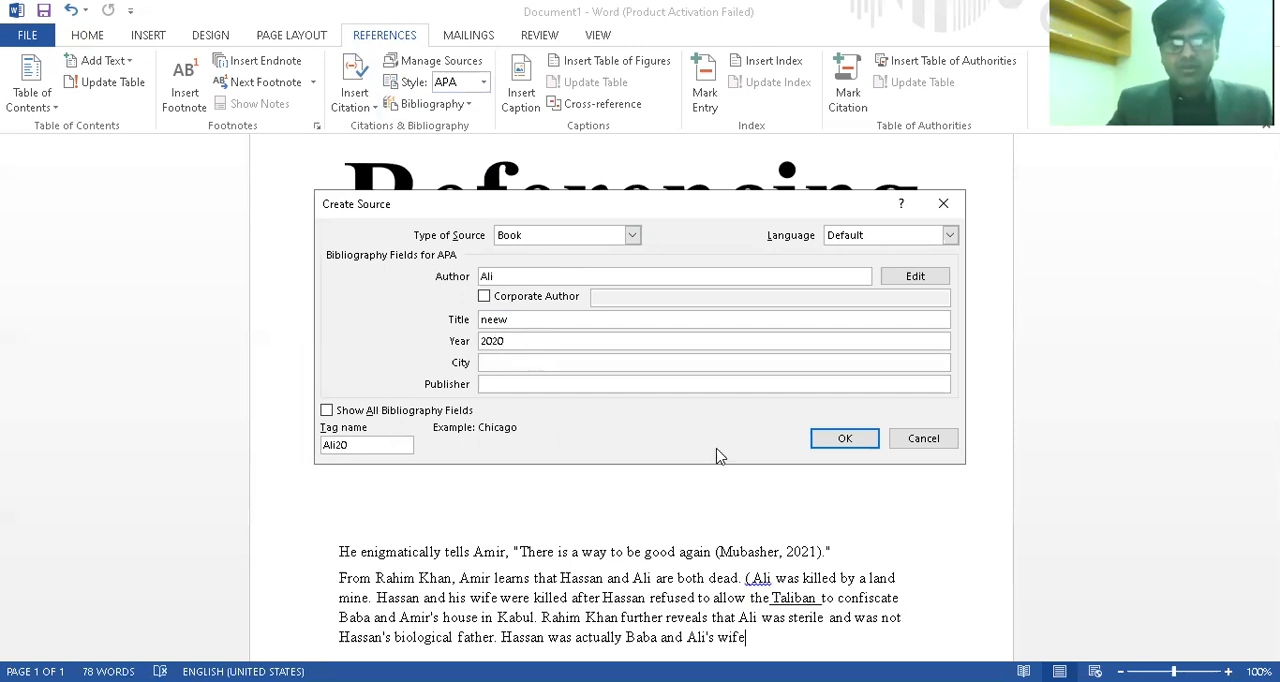
pyautogui.click(843, 444)
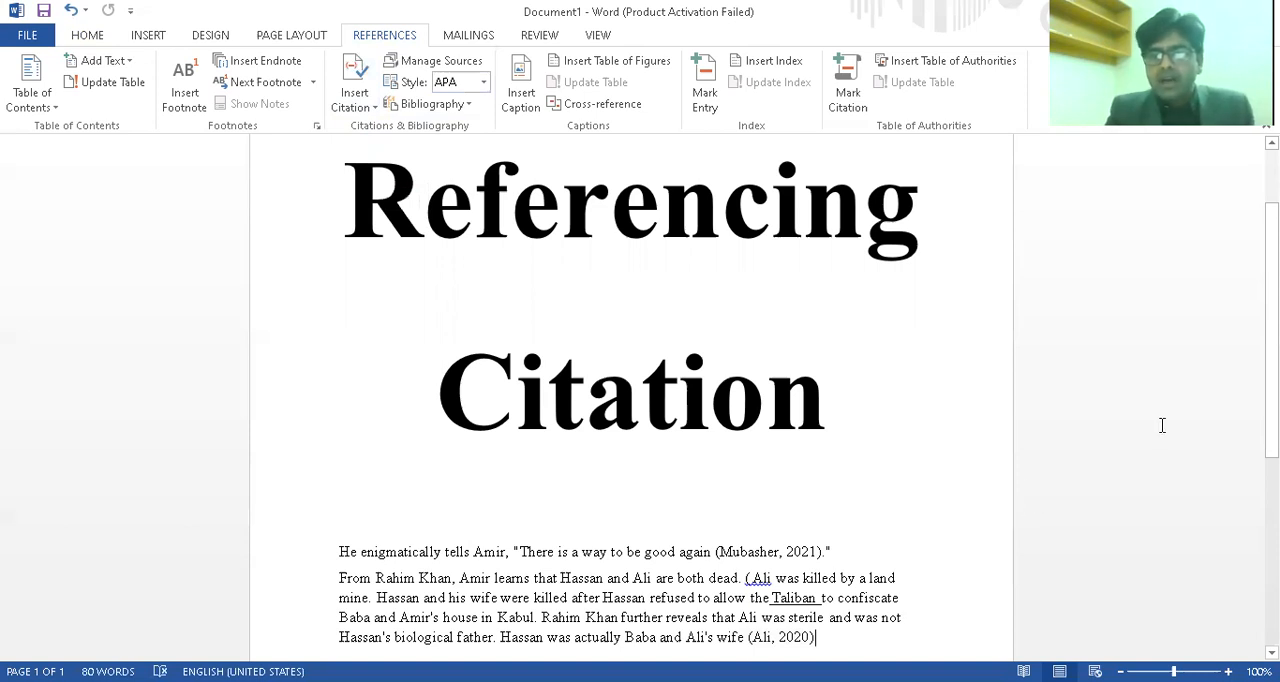
# Add blank lines after the last paragraph until the insertion point is on a second page
pyautogui.scroll(-1, 1161, 426)
pyautogui.scroll(-1, 1160, 426)
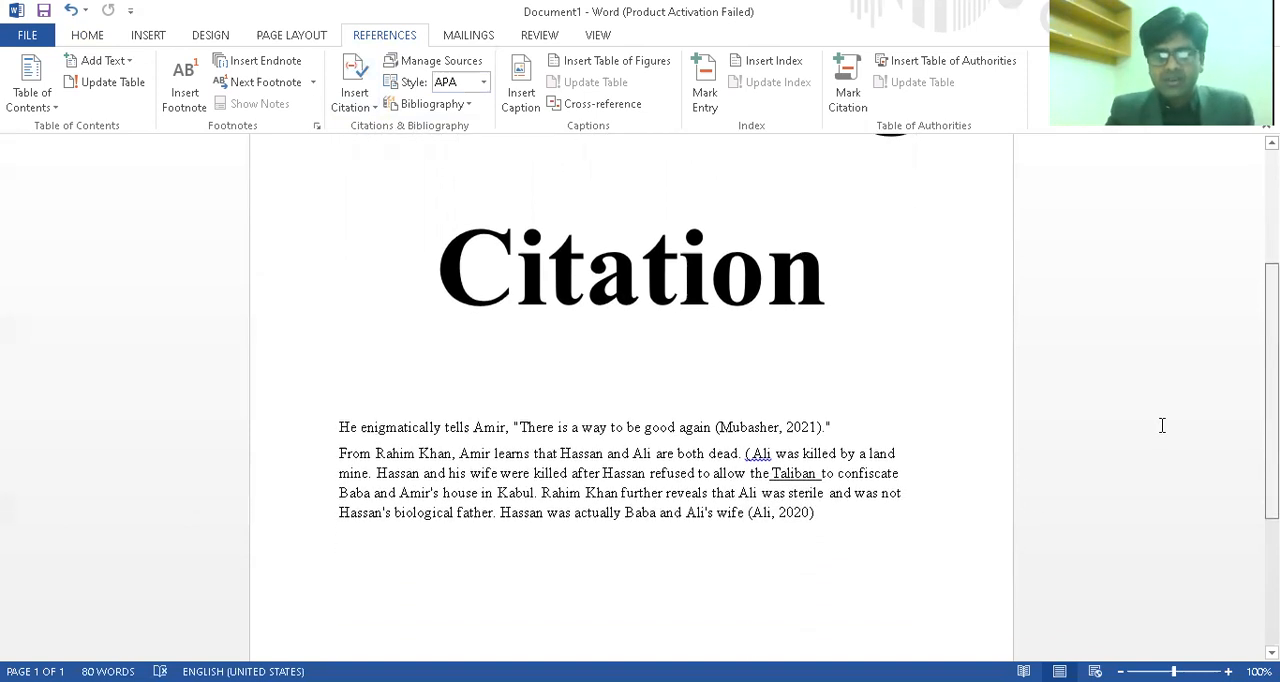
pyautogui.scroll(2, 1100, 514)
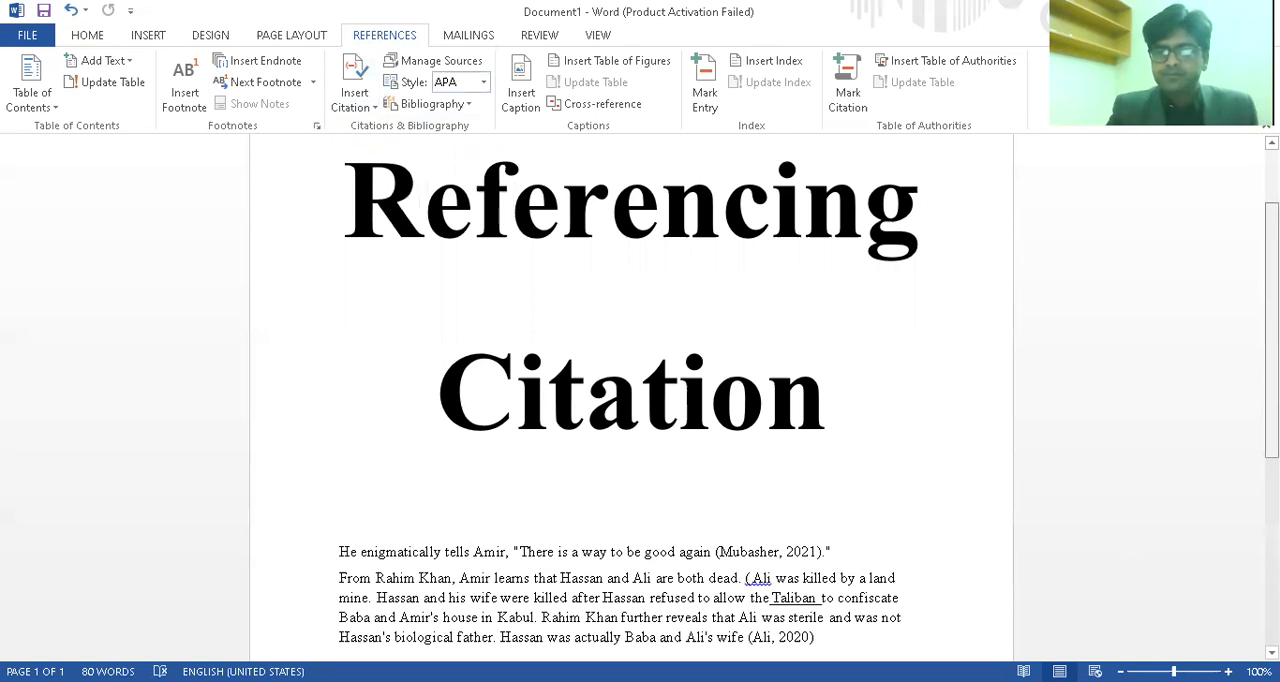
pyautogui.scroll(-6, 794, 525)
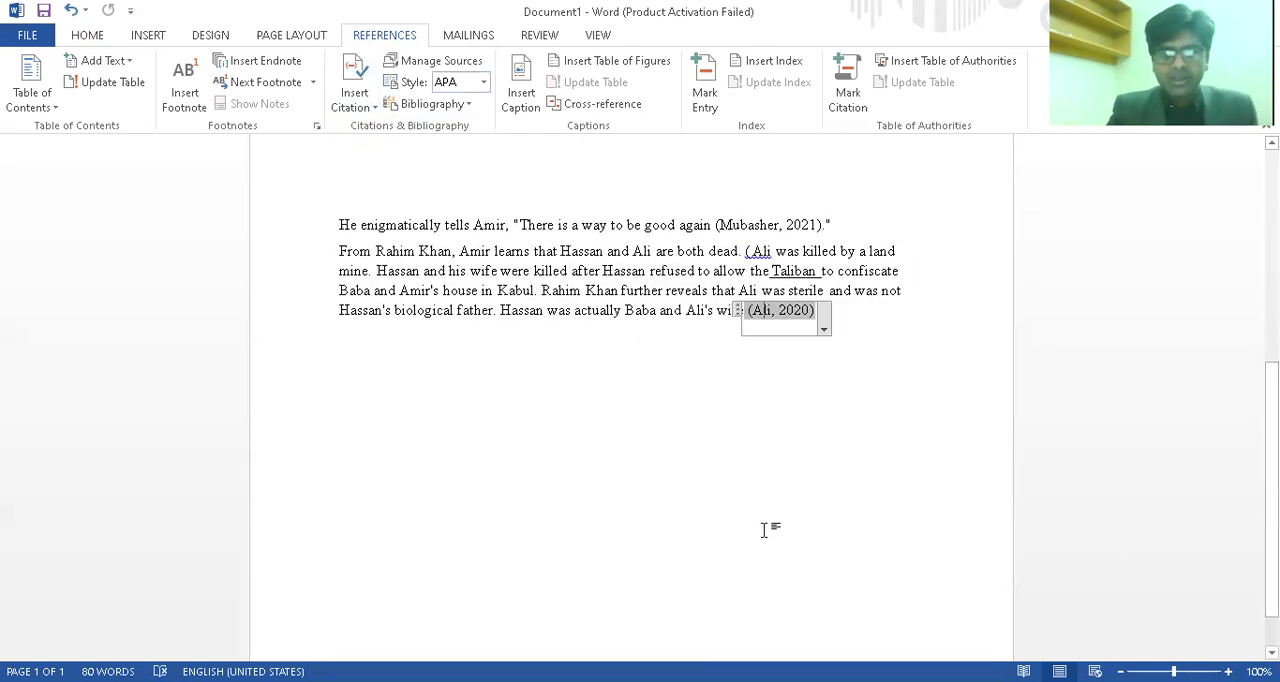
pyautogui.click(886, 326)
pyautogui.press('Return')
pyautogui.press('Return')
pyautogui.press('Return')
pyautogui.press('Return')
pyautogui.press('Return')
pyautogui.press('Return')
pyautogui.press('Return')
pyautogui.press('Return')
pyautogui.press('Return')
pyautogui.press('Return')
pyautogui.press('Return')
pyautogui.press('Return')
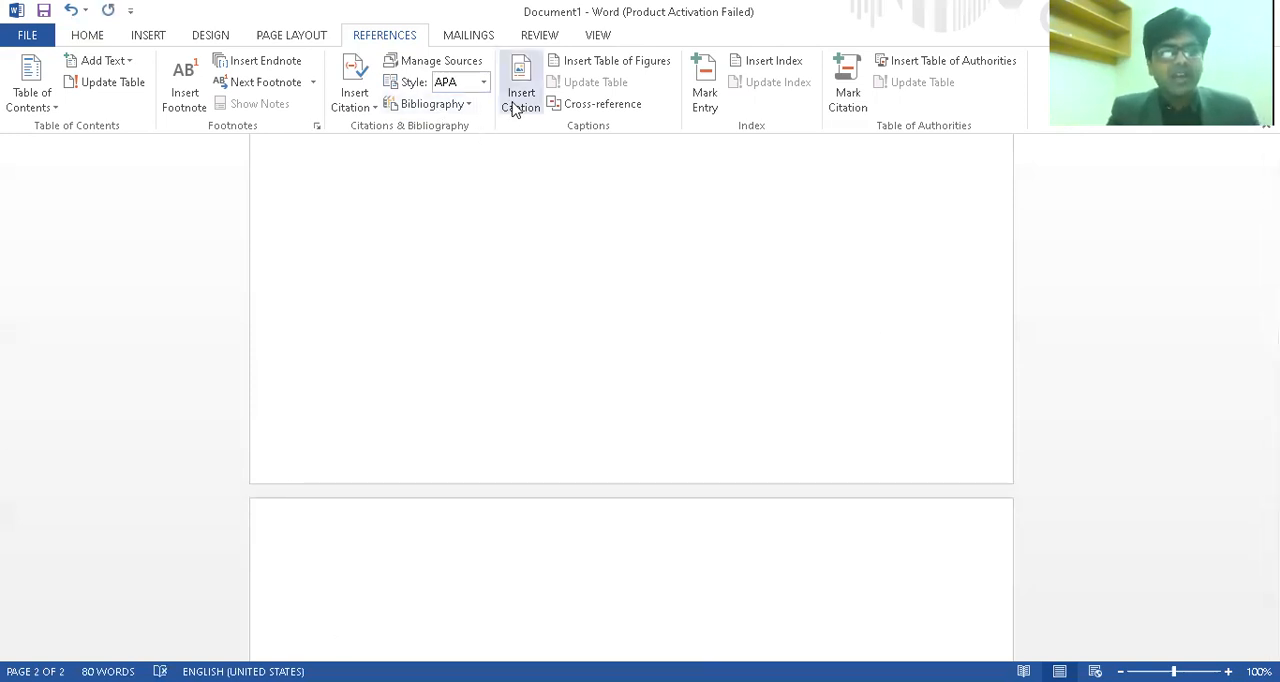
# Insert the built-in References bibliography on the second page and bring the list into view
pyautogui.click(462, 105)
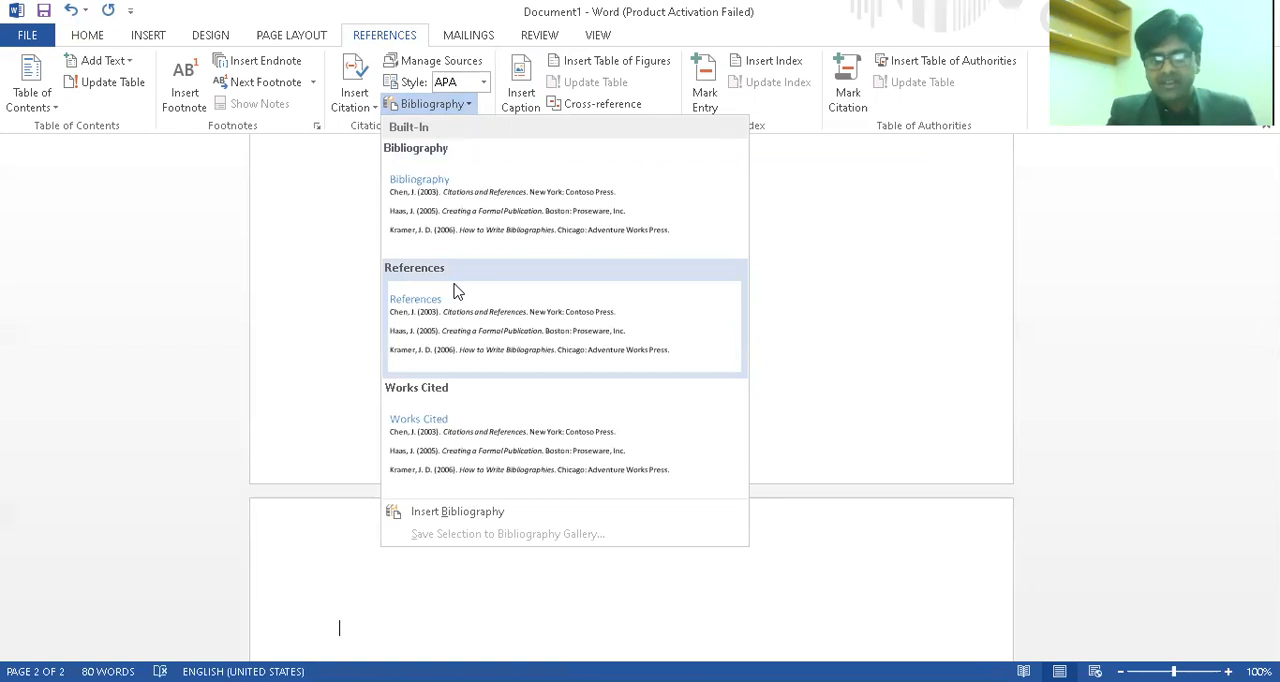
pyautogui.click(455, 290)
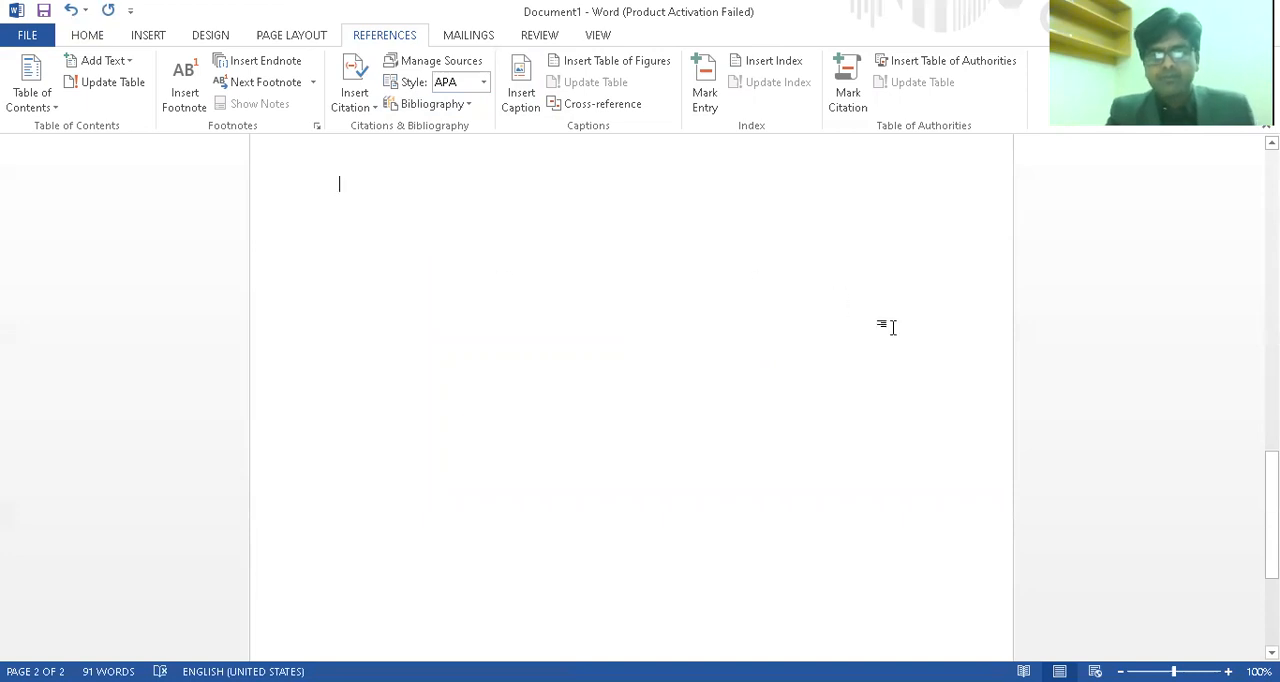
pyautogui.moveTo(1272, 488); pyautogui.dragTo(1272, 437)
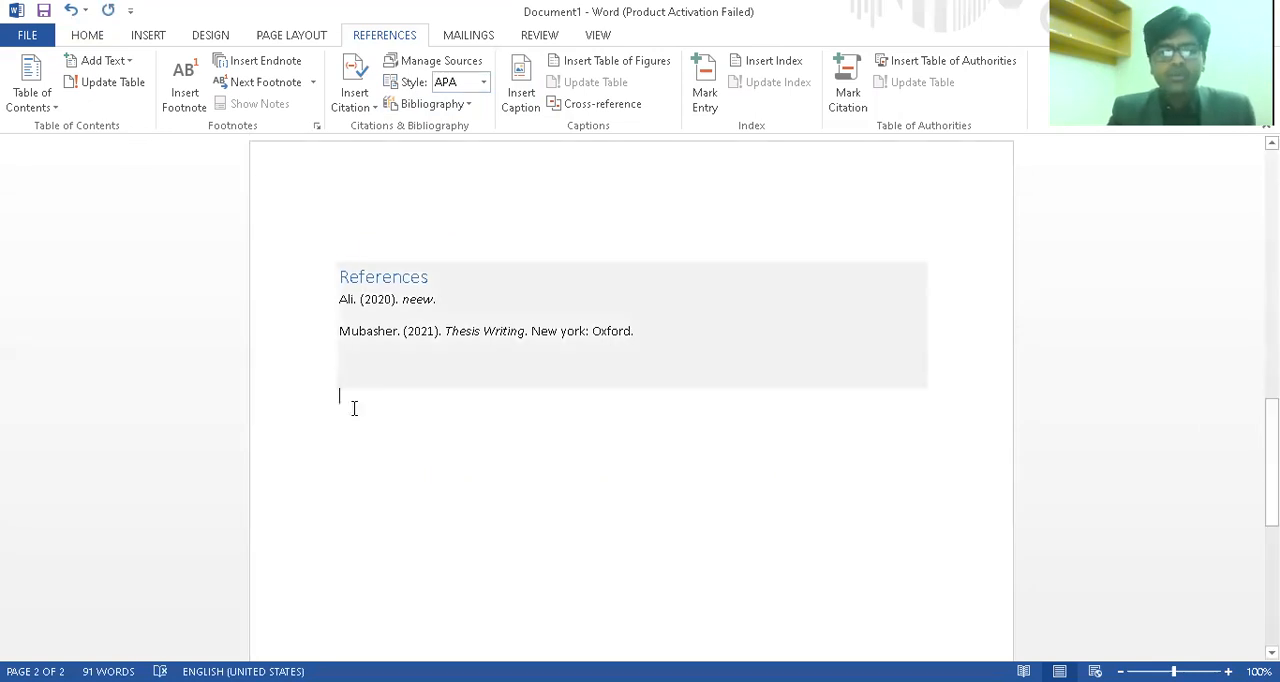